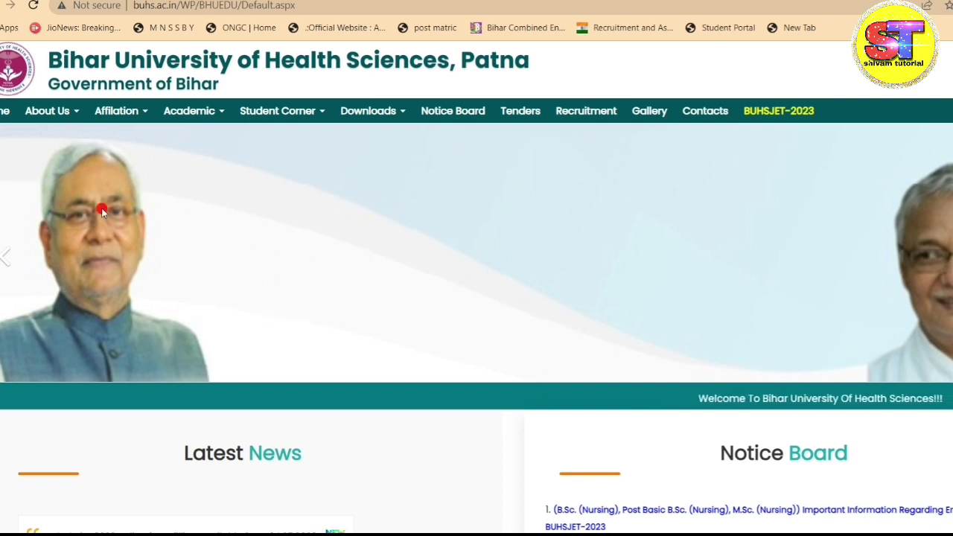
Step: Open the BUHSJET-2023 application portal and review the important instructions before filling applications
left_click(763, 121)
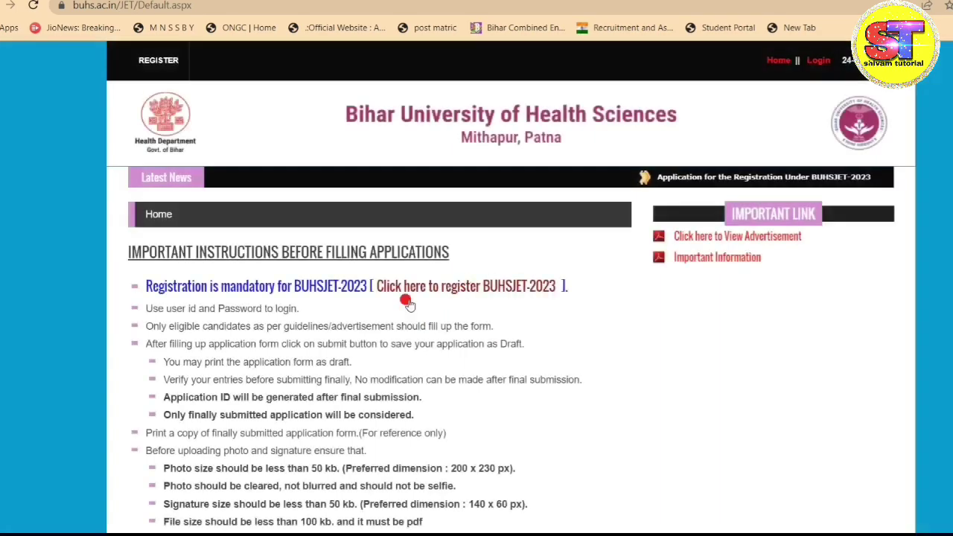
scroll(476, 216, "down", 1)
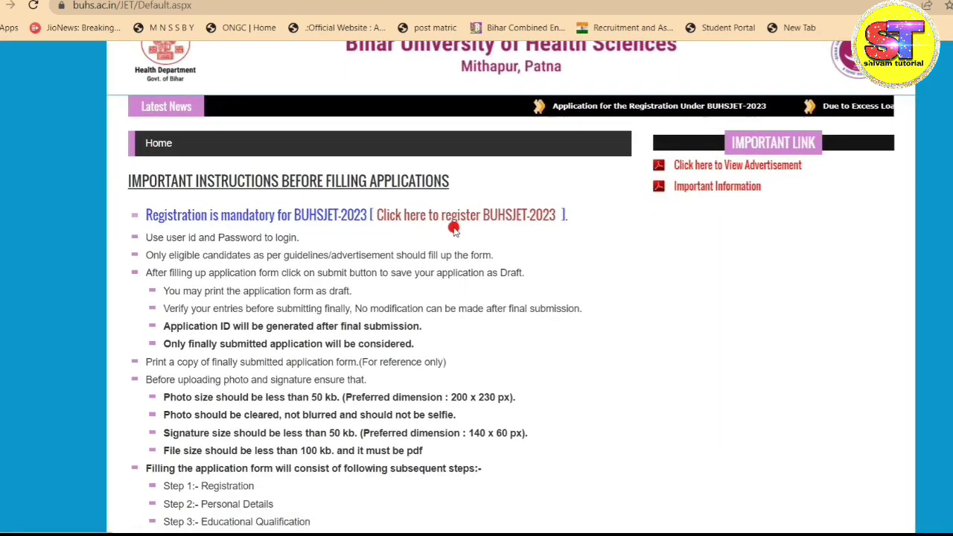
scroll(332, 263, "down", 1)
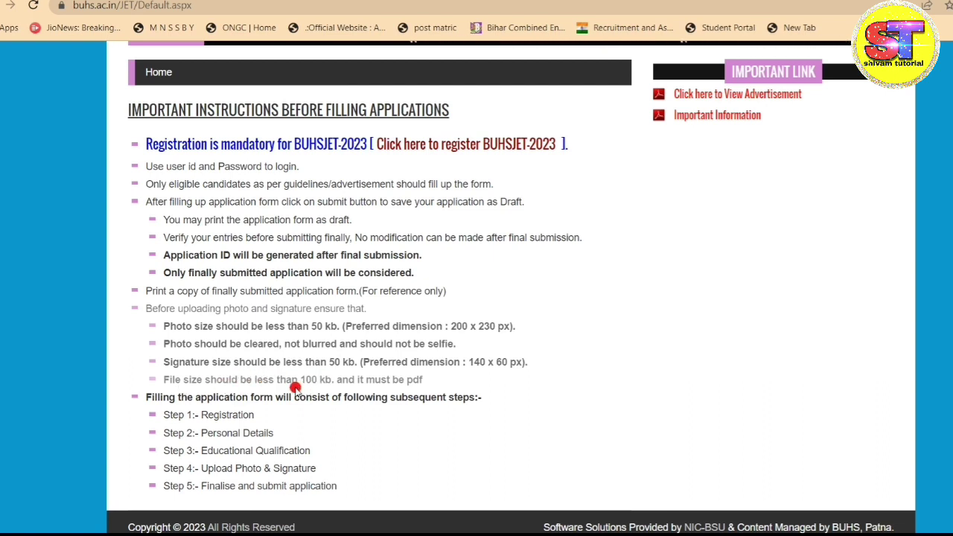
scroll(151, 402, "down", 1)
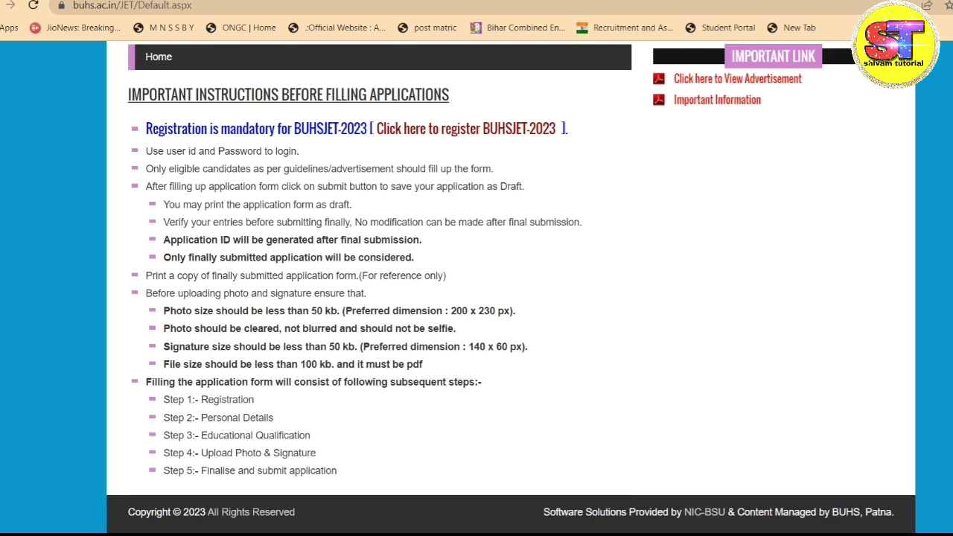
scroll(97, 283, "up", 2)
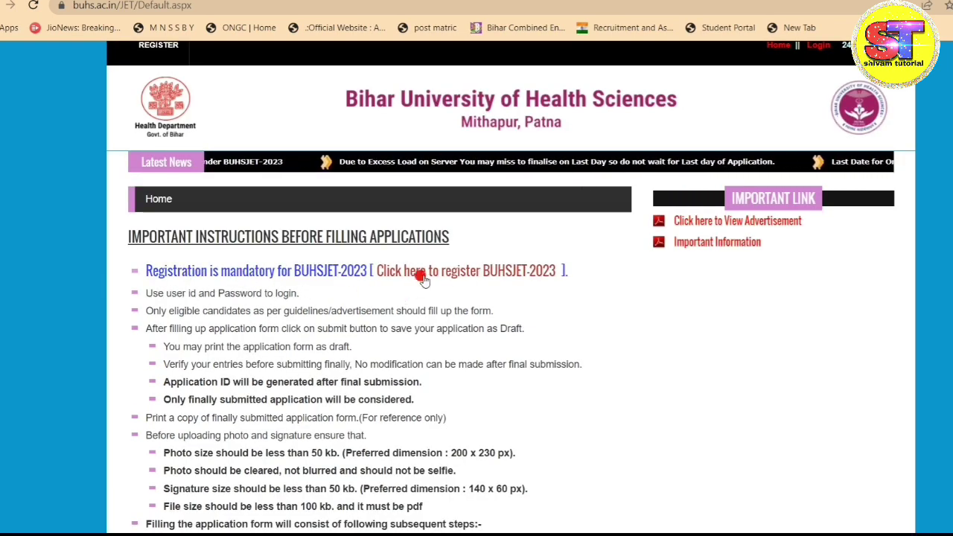
Step: Open the BUHSJET-2023 registration form and set the application form type to B.Sc. Nursing
left_click(483, 275)
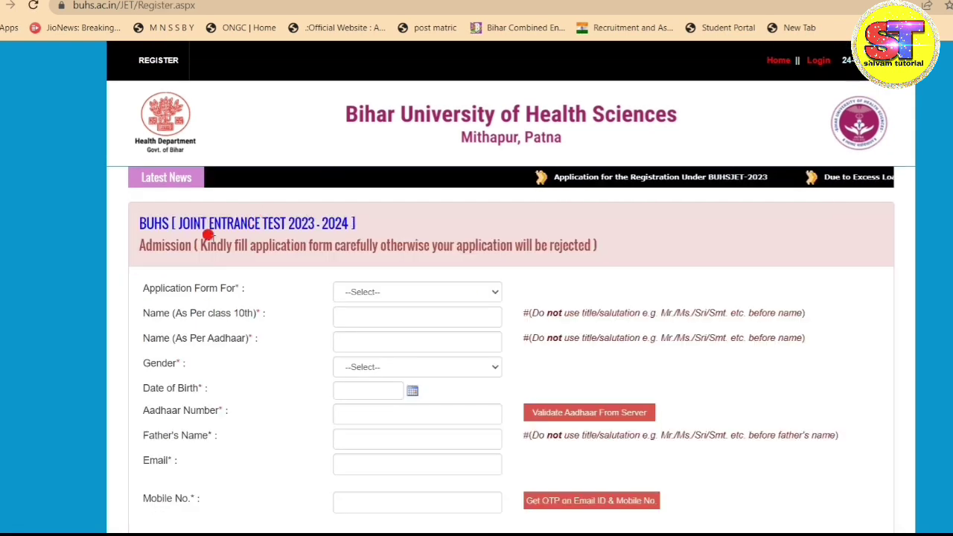
scroll(318, 221, "down", 1)
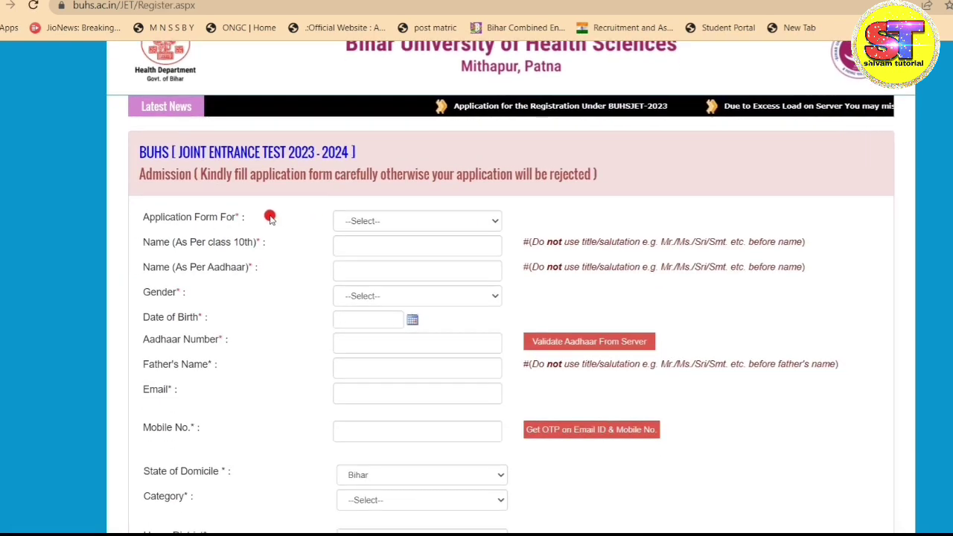
left_click(358, 223)
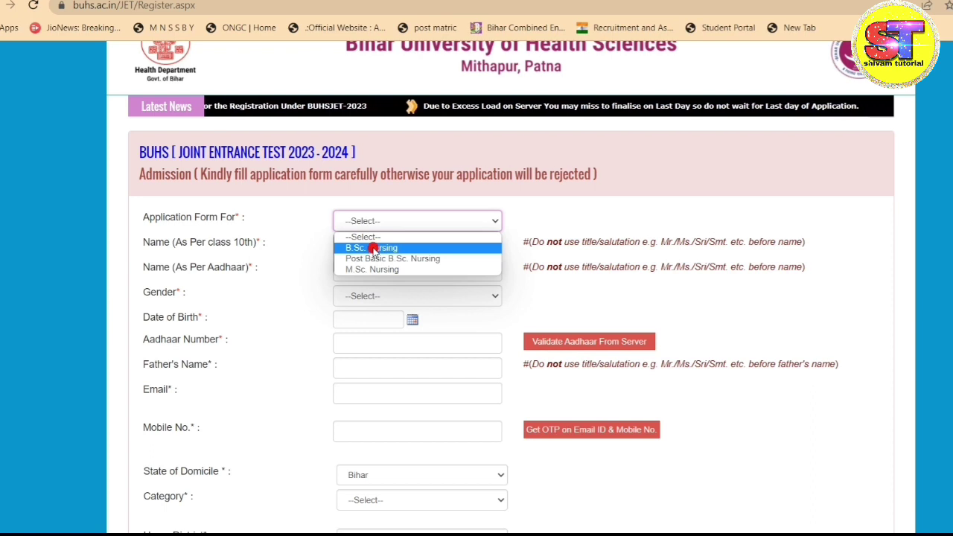
left_click(373, 249)
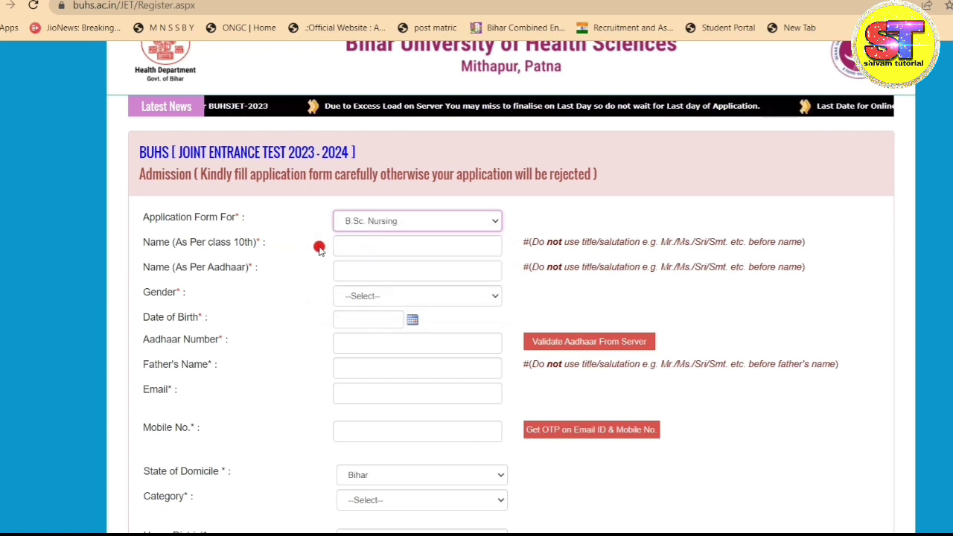
Step: Go through the class 10th name, Aadhaar name, gender and date of birth fields of the registration form
left_click(336, 243)
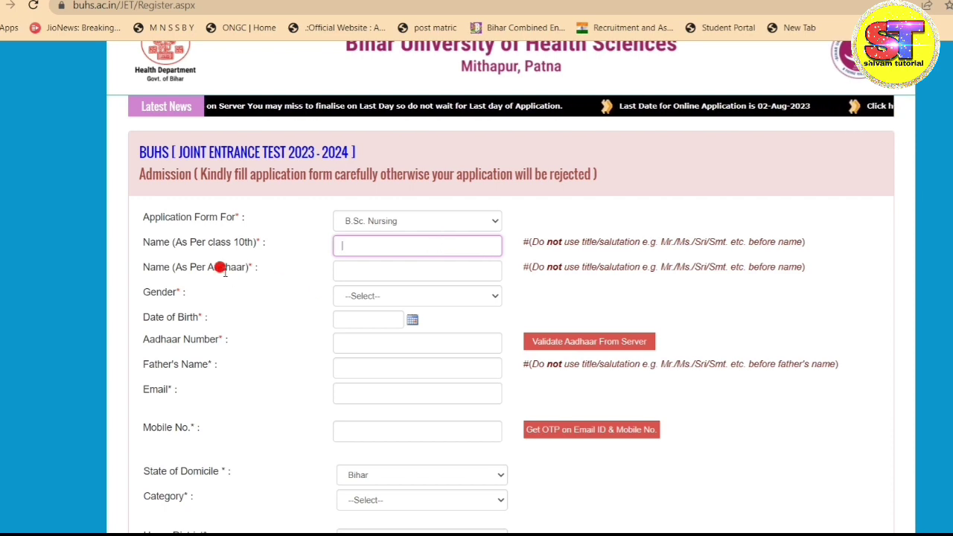
left_click(353, 269)
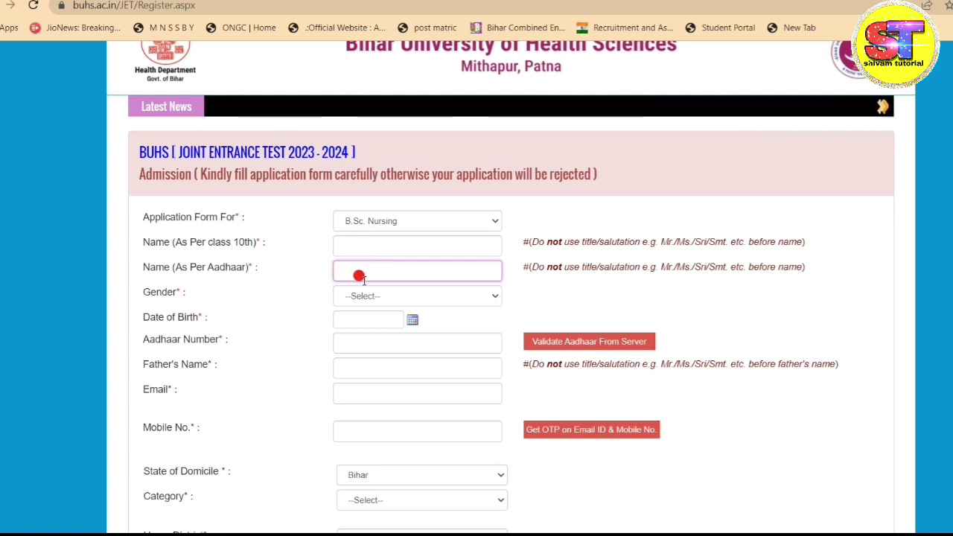
scroll(309, 360, "down", 1)
left_click(344, 224)
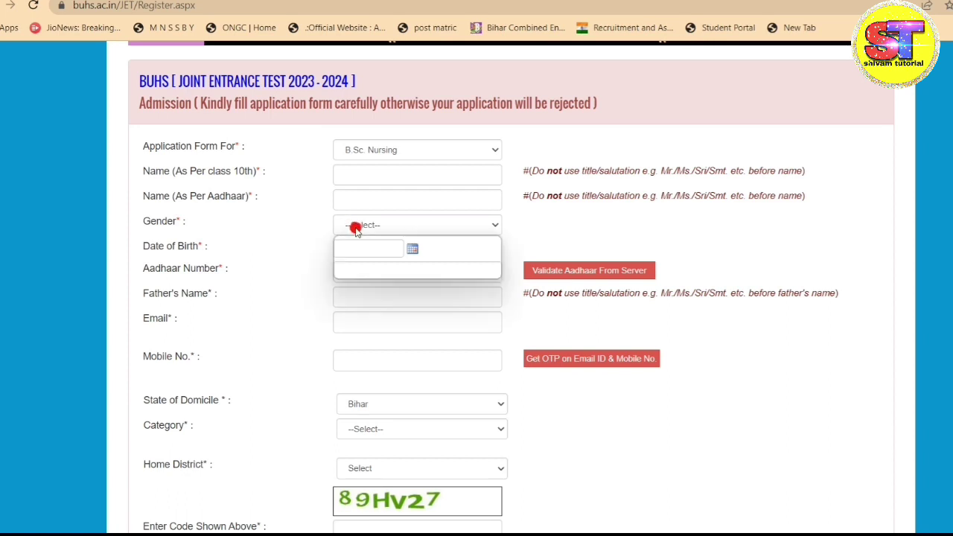
left_click(284, 256)
left_click(396, 248)
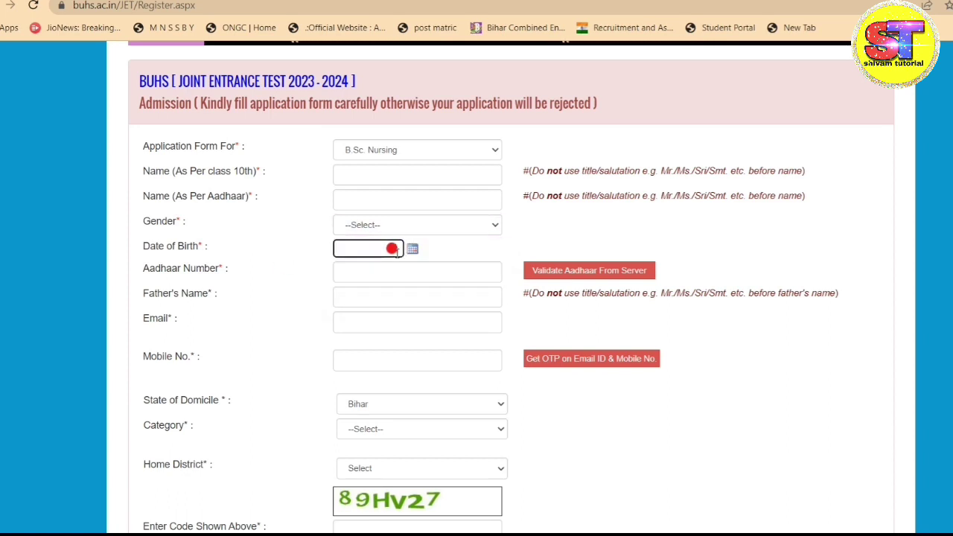
left_click(409, 251)
left_click(316, 272)
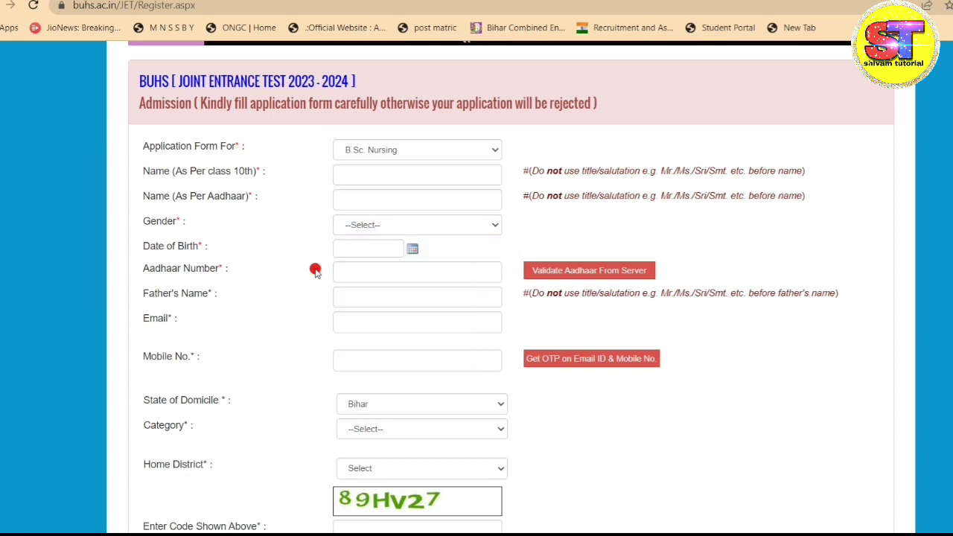
Step: Go through the Aadhaar number, father's name, email and mobile number fields of the registration form
left_click(356, 271)
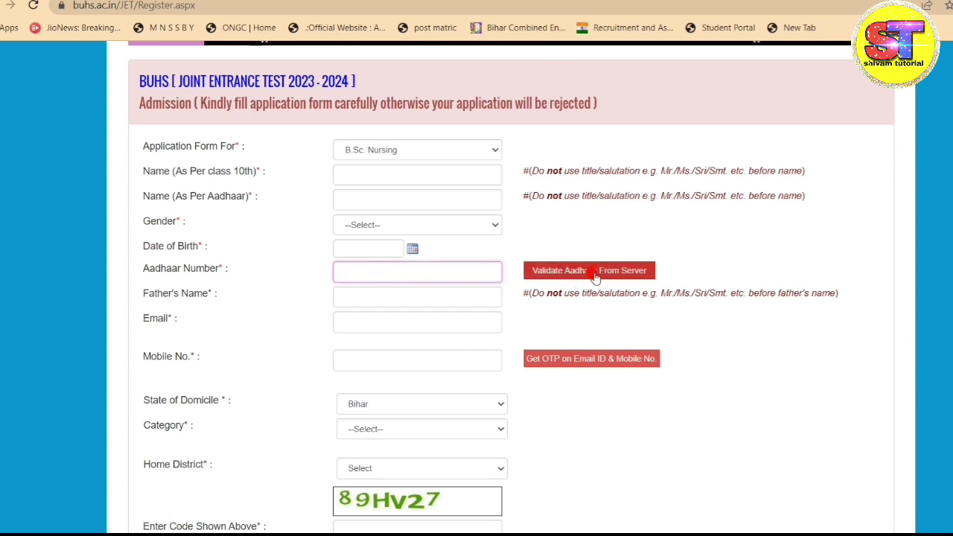
left_click(341, 296)
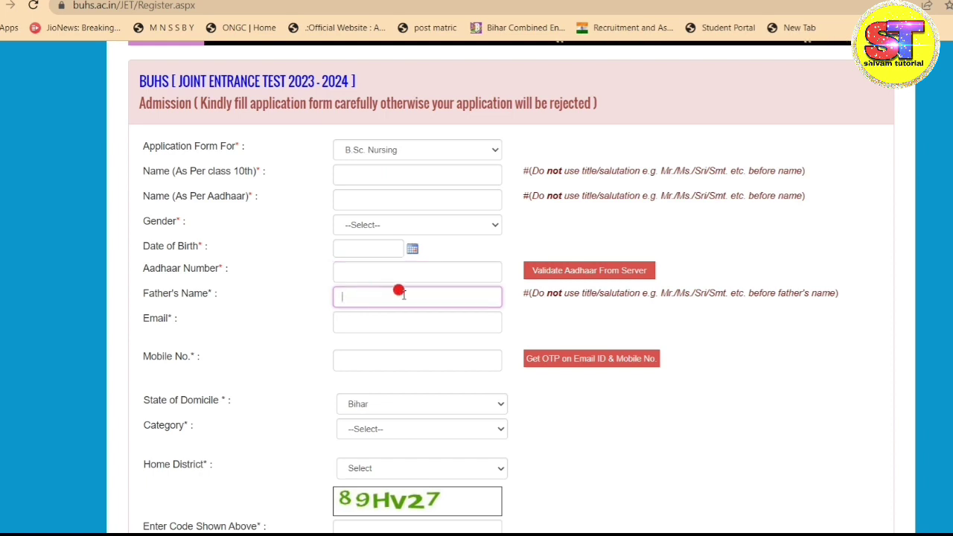
scroll(398, 291, "down", 2)
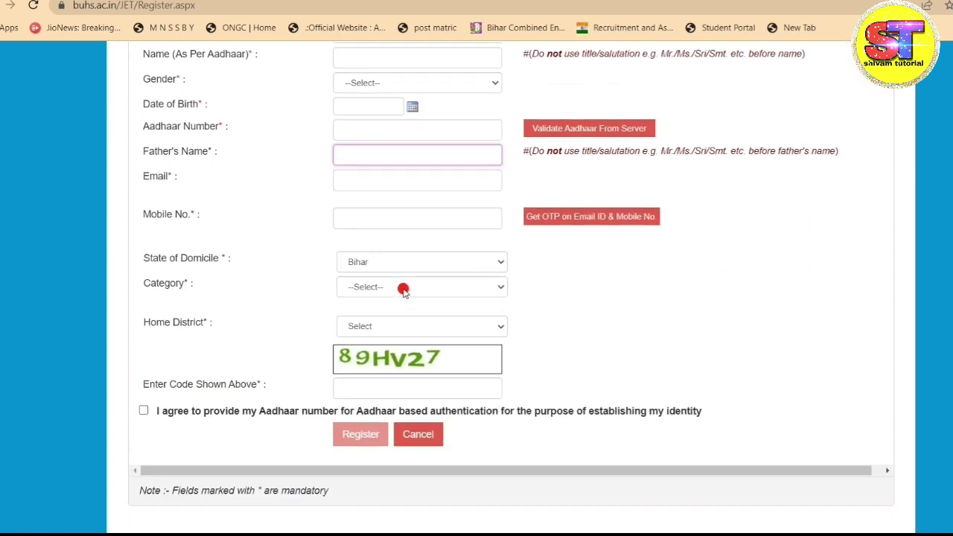
left_click(372, 180)
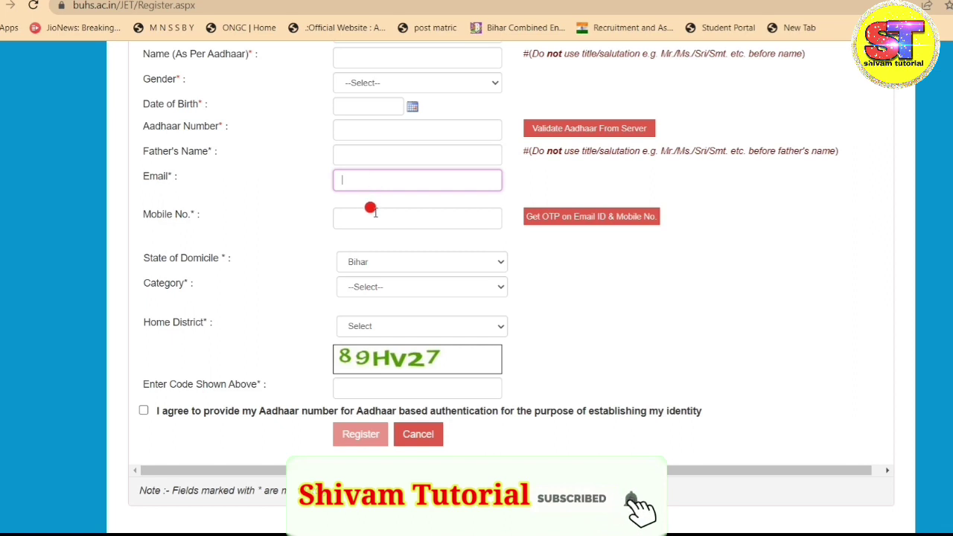
left_click(370, 215)
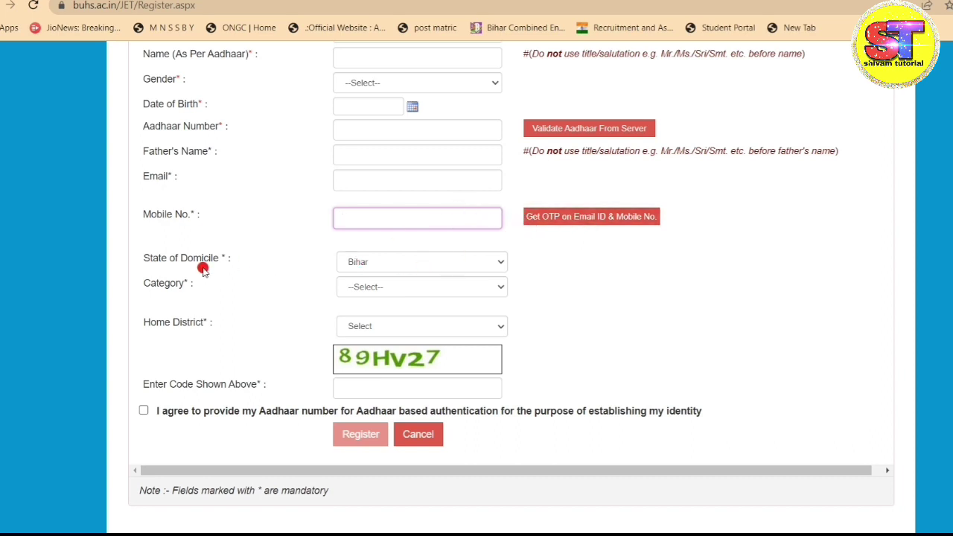
Step: Examine the available choices for state of domicile, category and home district without selecting any
left_click(381, 259)
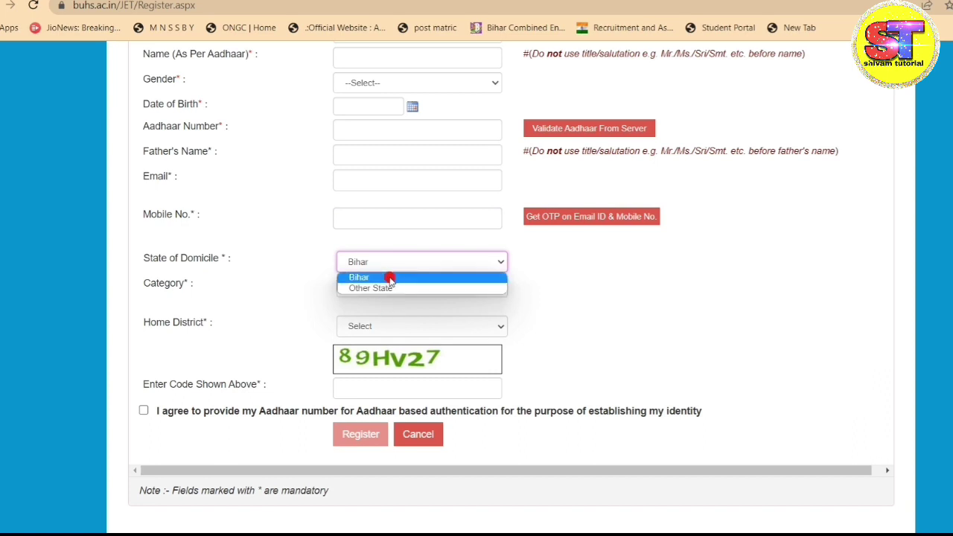
left_click(557, 282)
left_click(395, 289)
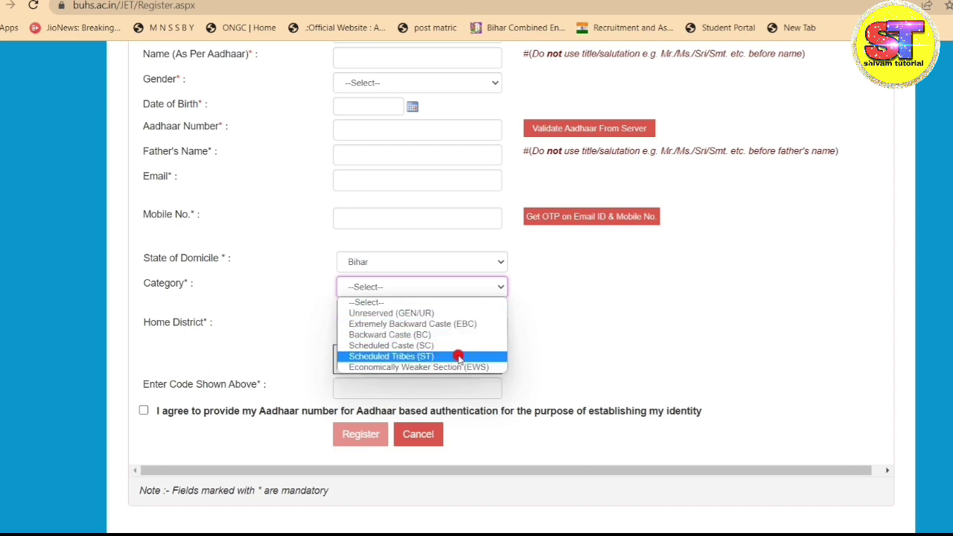
left_click(548, 334)
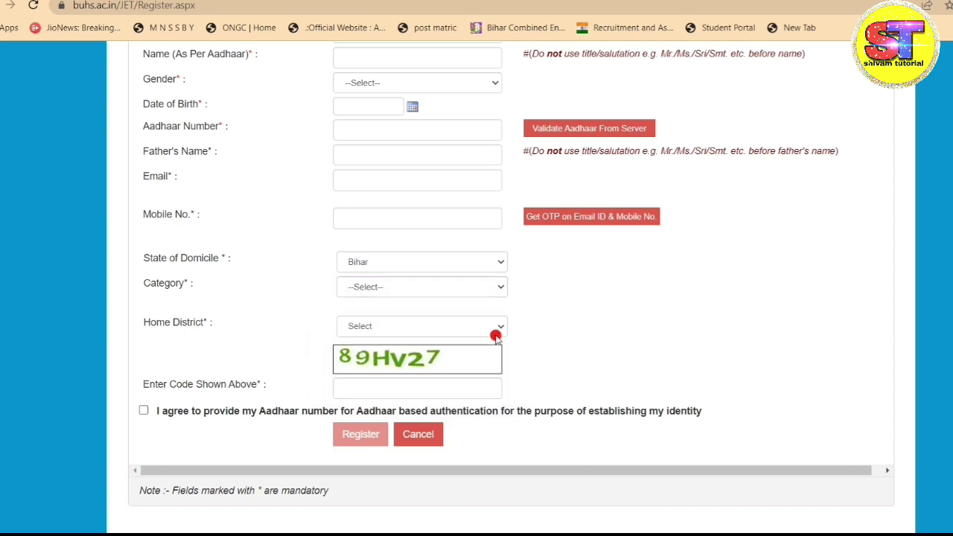
left_click(415, 327)
scroll(406, 246, "down", 5)
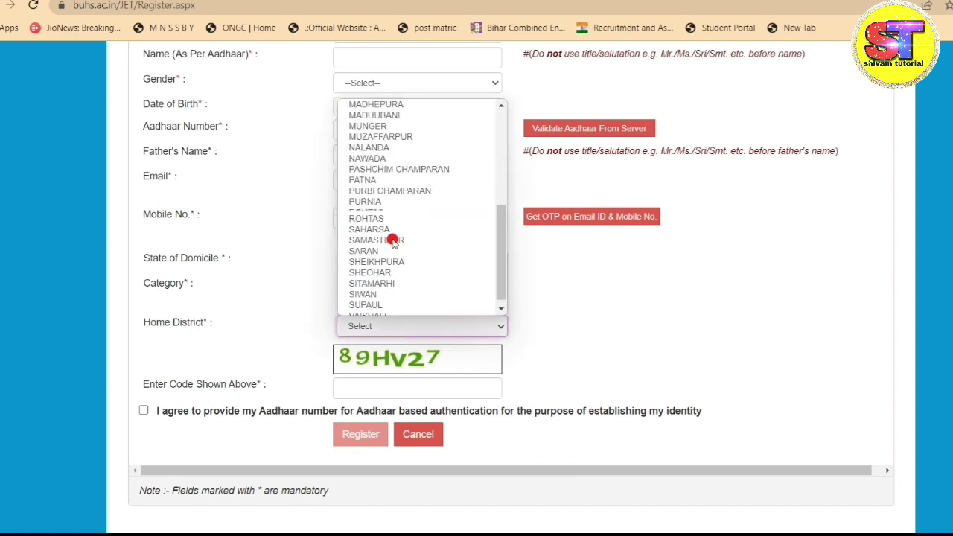
scroll(392, 268, "up", 5)
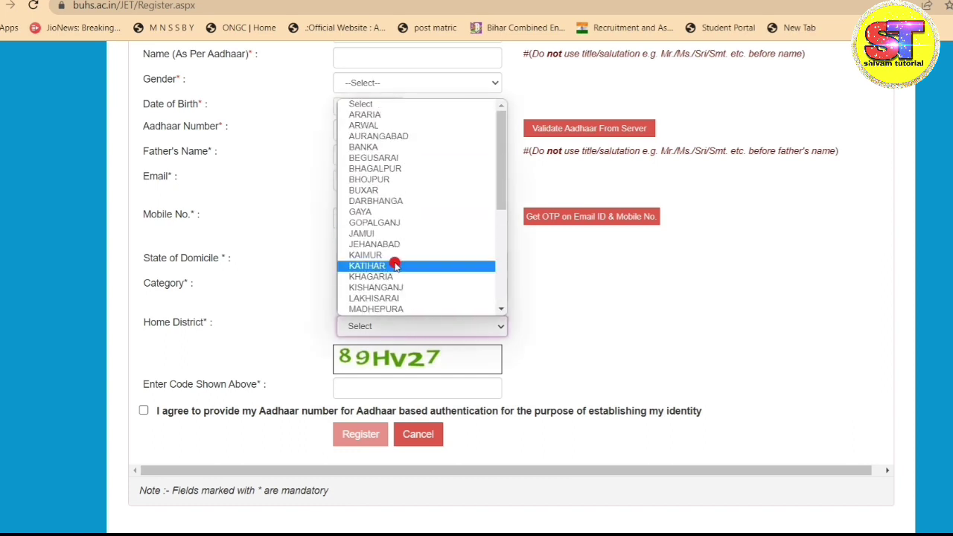
left_click(530, 341)
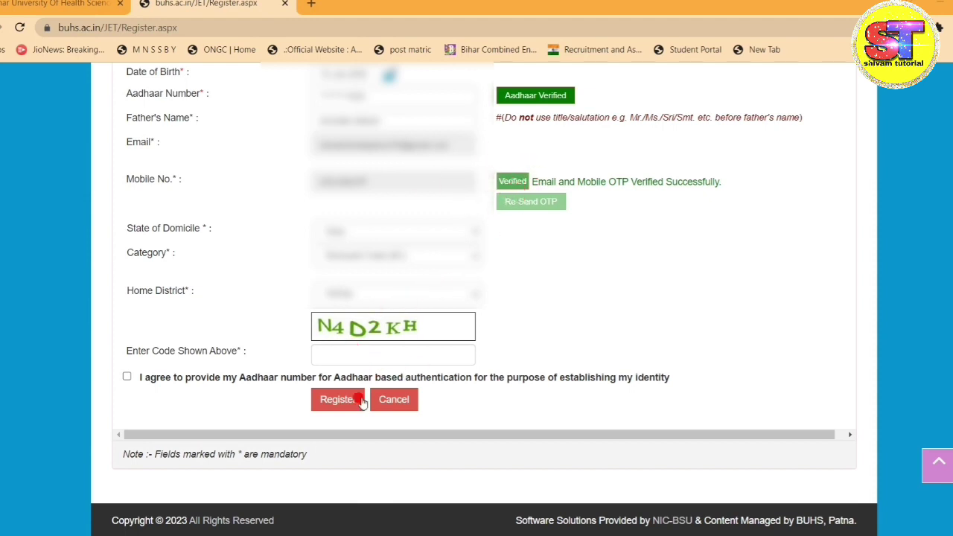
Step: Submit the completed registration form and proceed to setting the account password
left_click(339, 400)
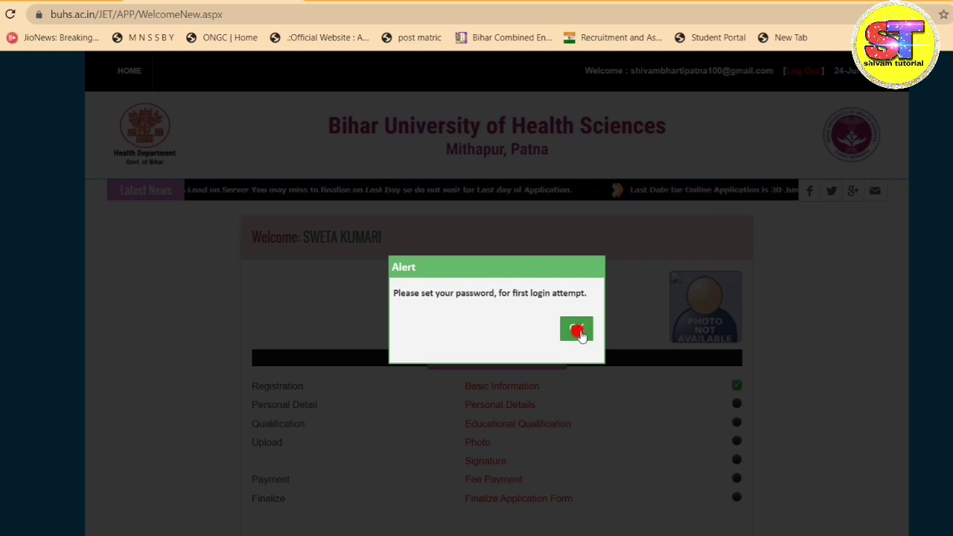
left_click(579, 333)
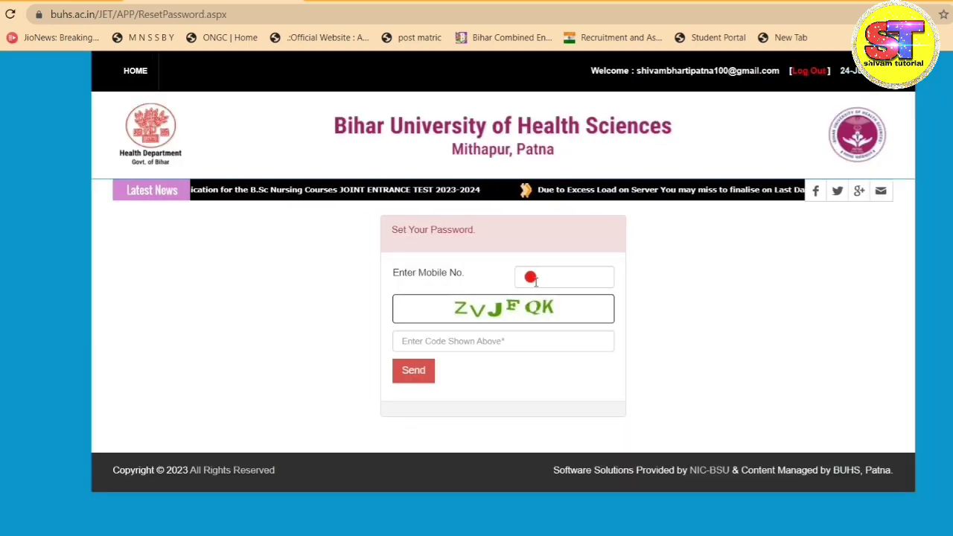
Step: Submit the mobile number request for password setup and go through the OTP verification for setting the password
left_click(404, 379)
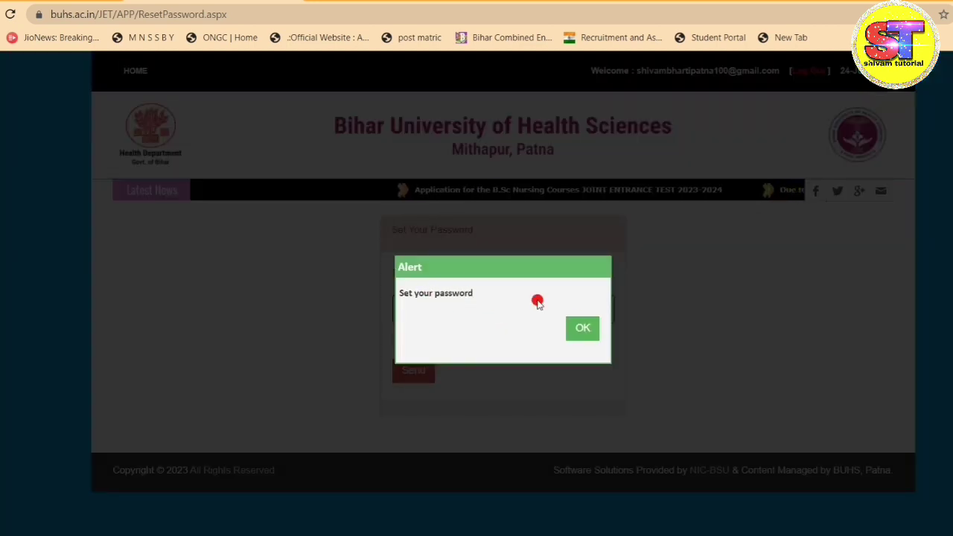
left_click(584, 328)
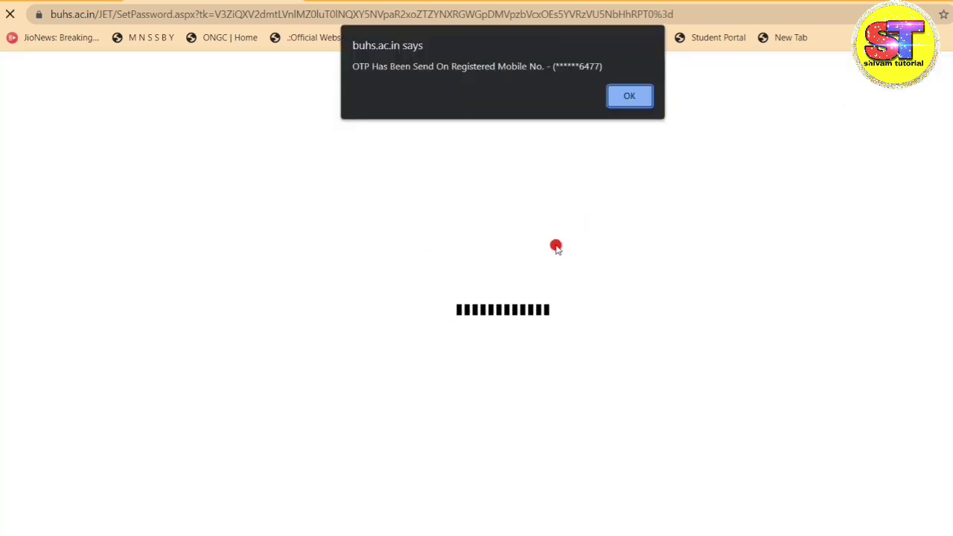
left_click(628, 99)
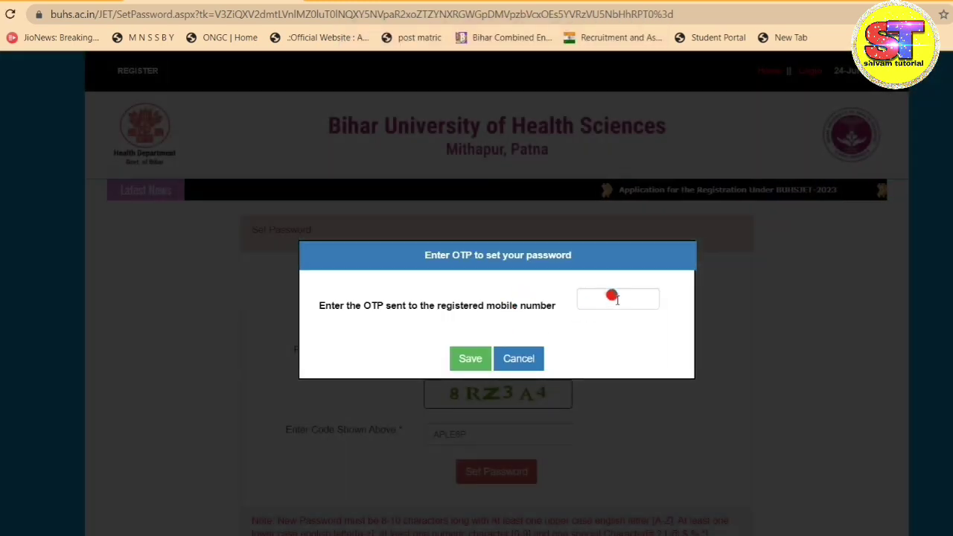
left_click(441, 296)
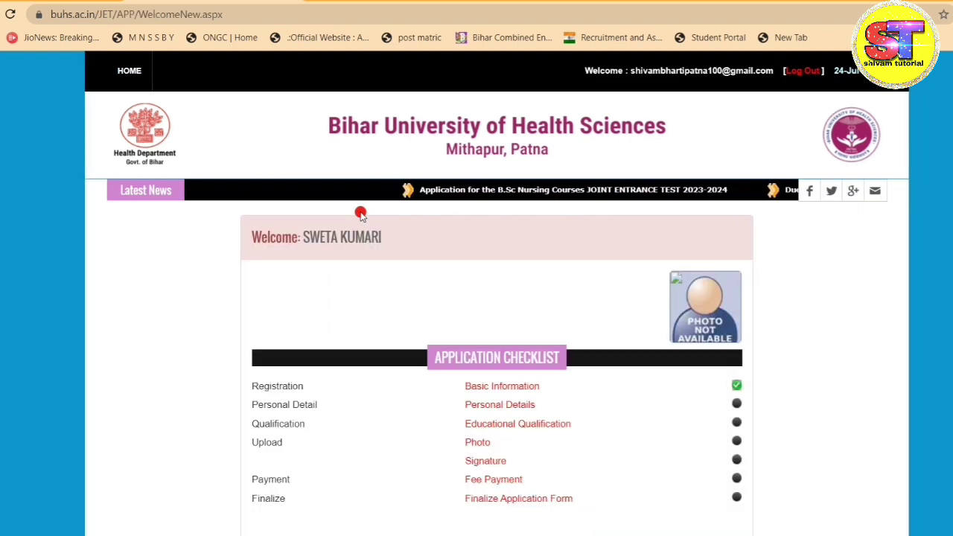
Step: Open the Personal Details form from the application checklist and view the choices for the medium of tests
scroll(413, 236, "down", 1)
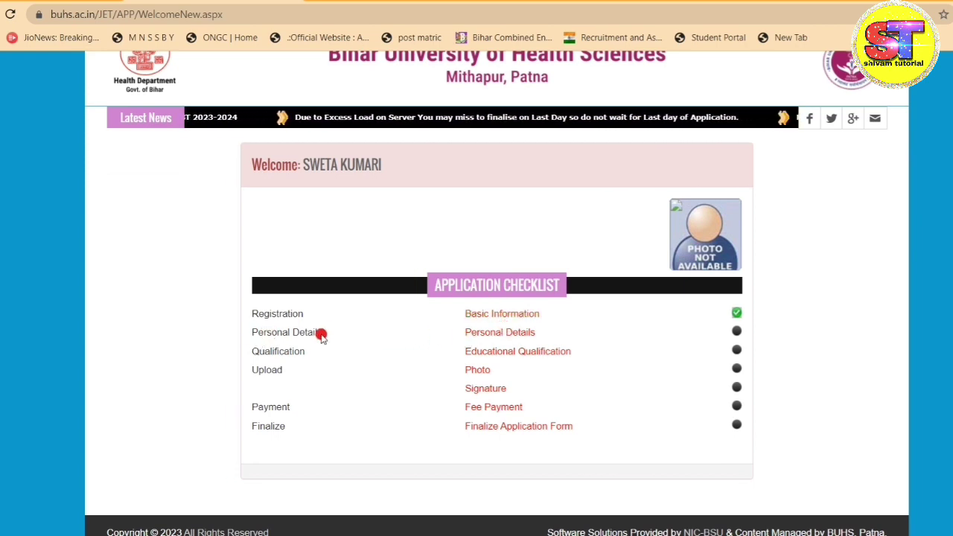
left_click(464, 338)
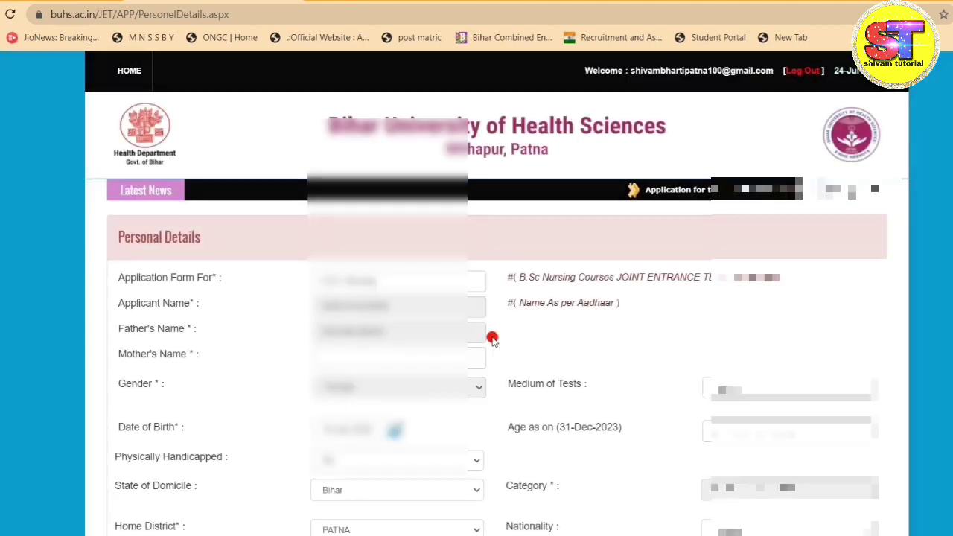
scroll(334, 206, "down", 2)
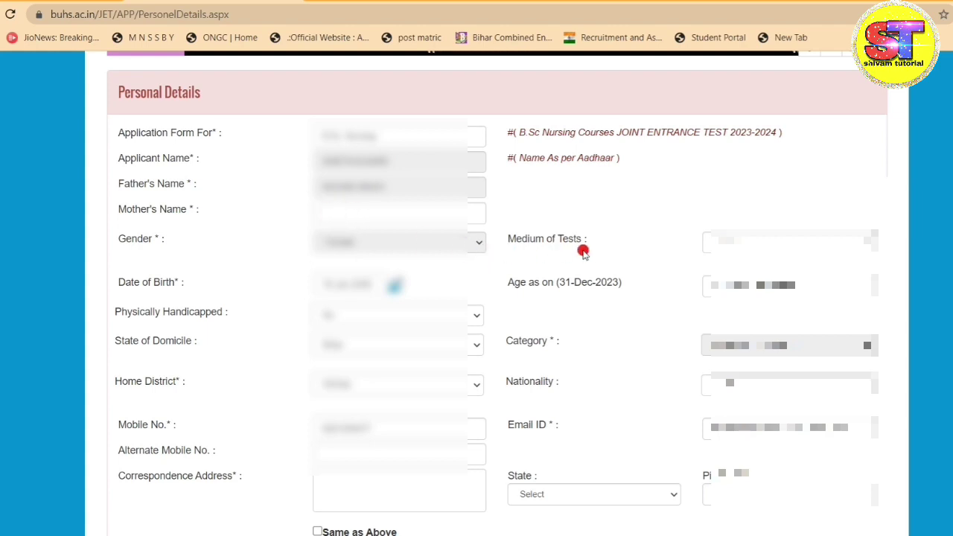
left_click(745, 242)
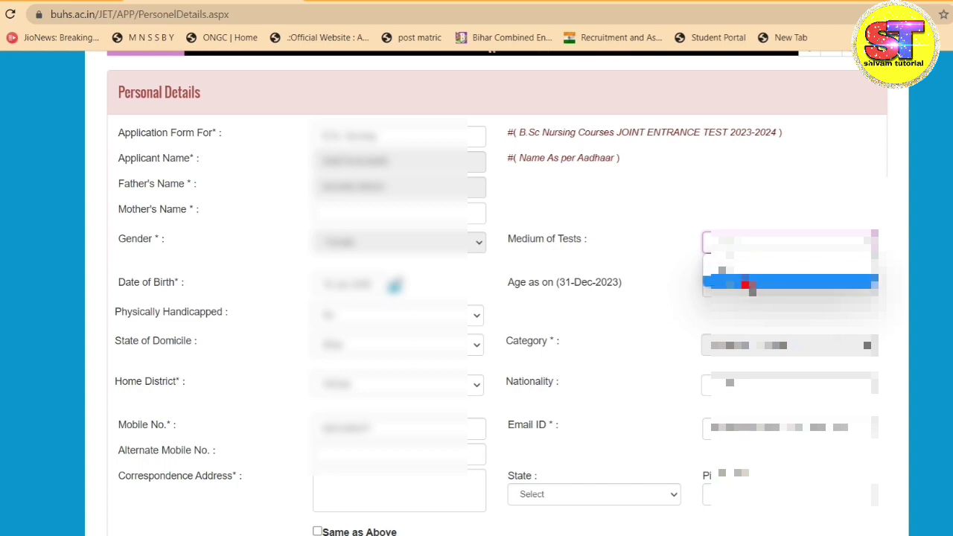
left_click(645, 253)
Step: Set the nationality to Indian in the personal details
scroll(380, 313, "down", 1)
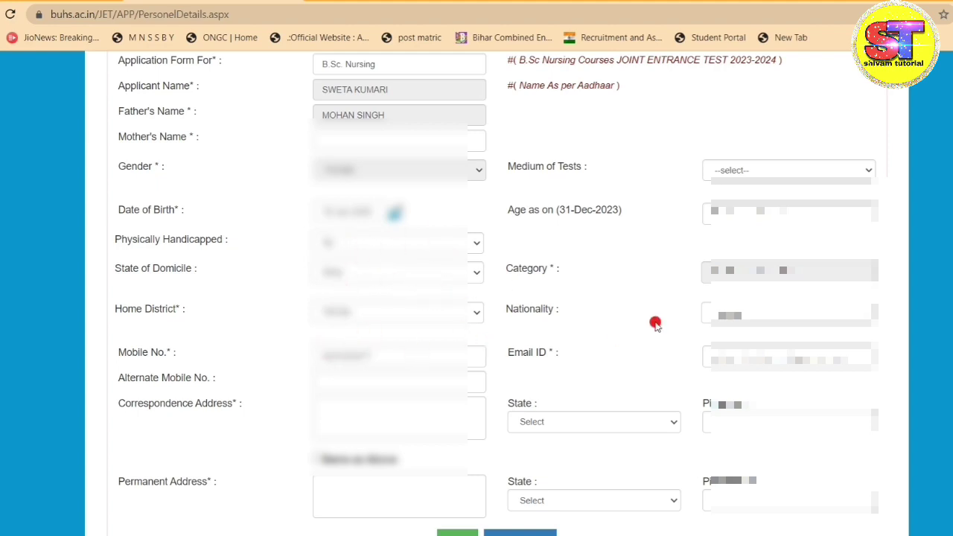
left_click(736, 315)
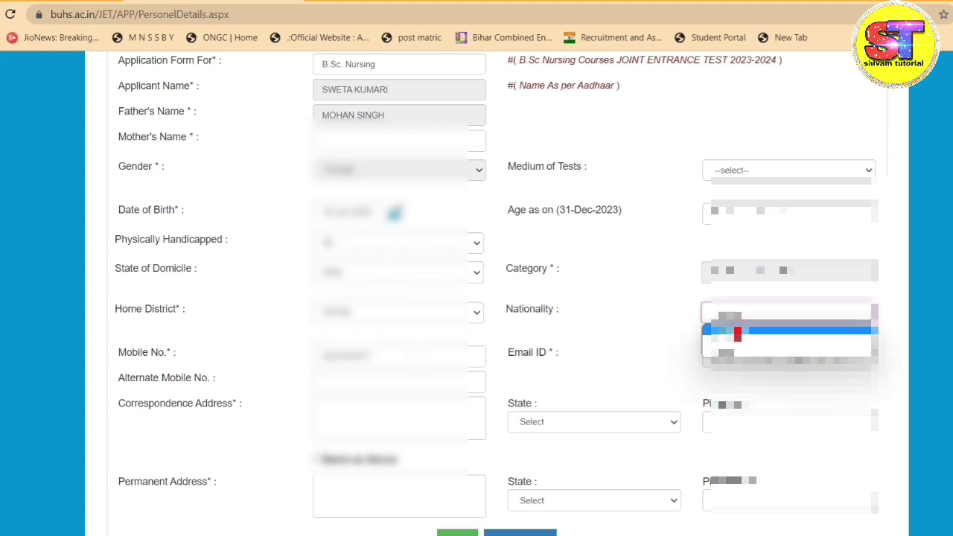
left_click(737, 331)
Step: Fill in the correspondence address, choosing BIHAR as the state and entering the postal code
scroll(526, 326, "down", 2)
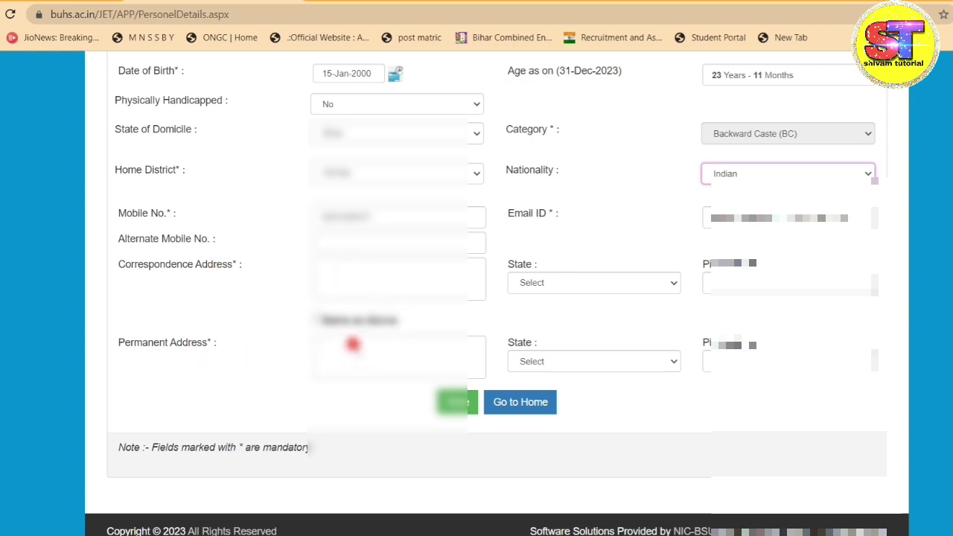
left_click(438, 287)
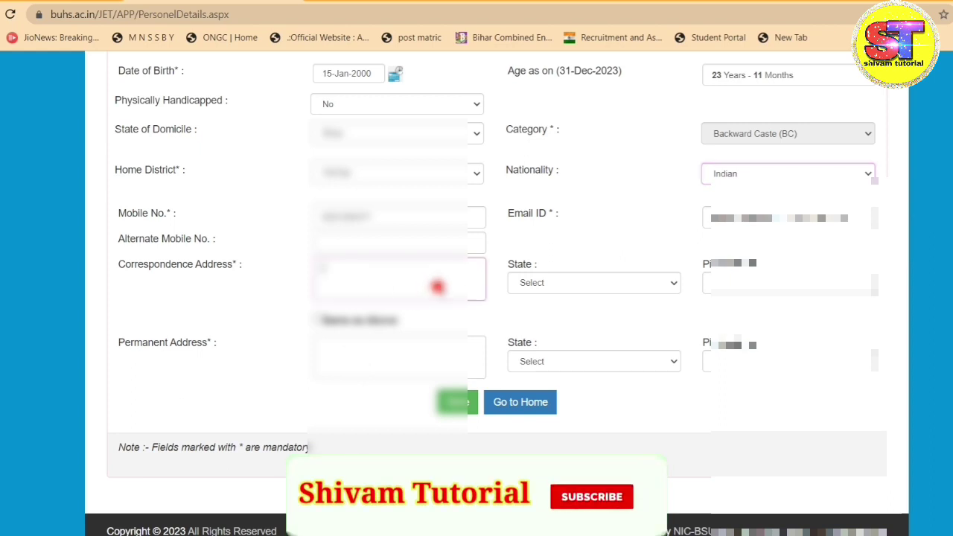
left_click(542, 282)
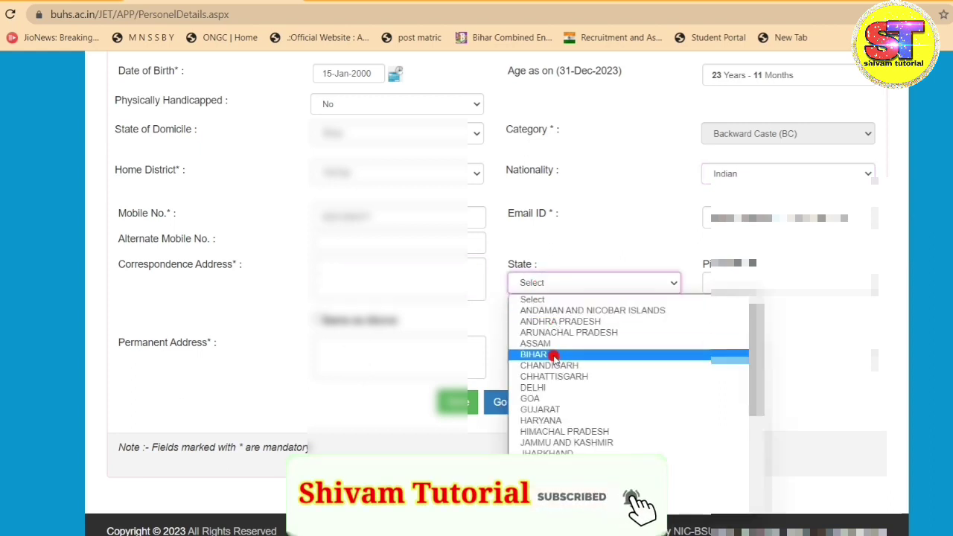
left_click(552, 356)
left_click(744, 281)
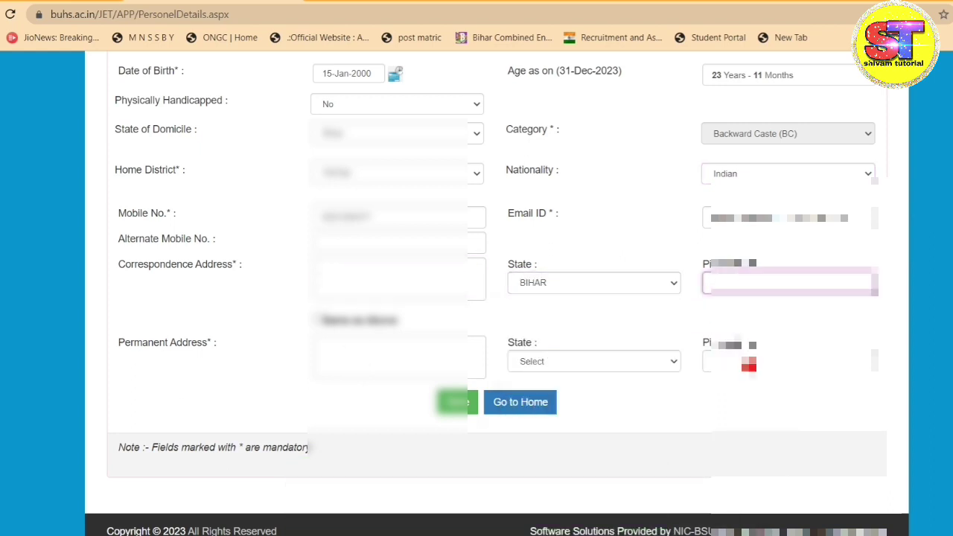
left_click(747, 361)
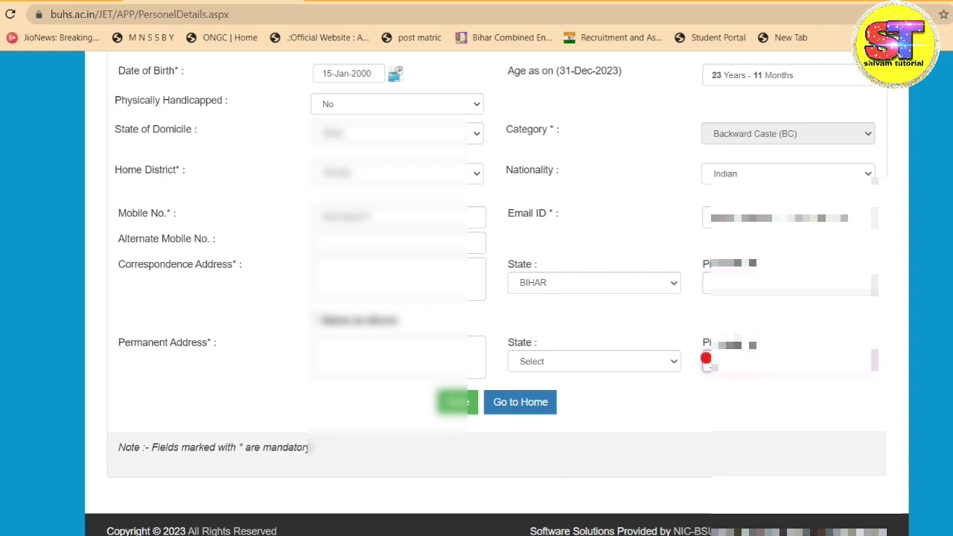
Step: Make the permanent address the same as the correspondence address, save the personal details and continue to the educational qualifications
left_click(319, 319)
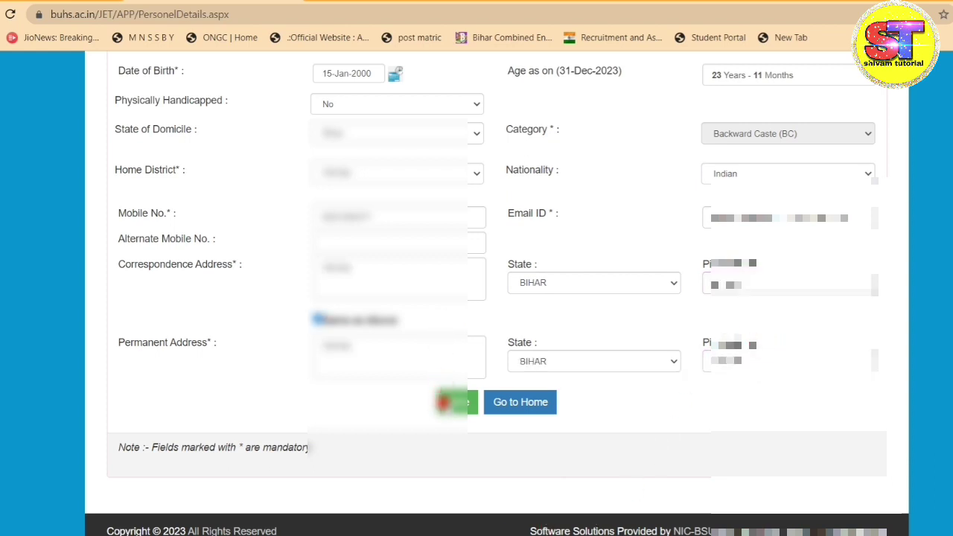
left_click(446, 403)
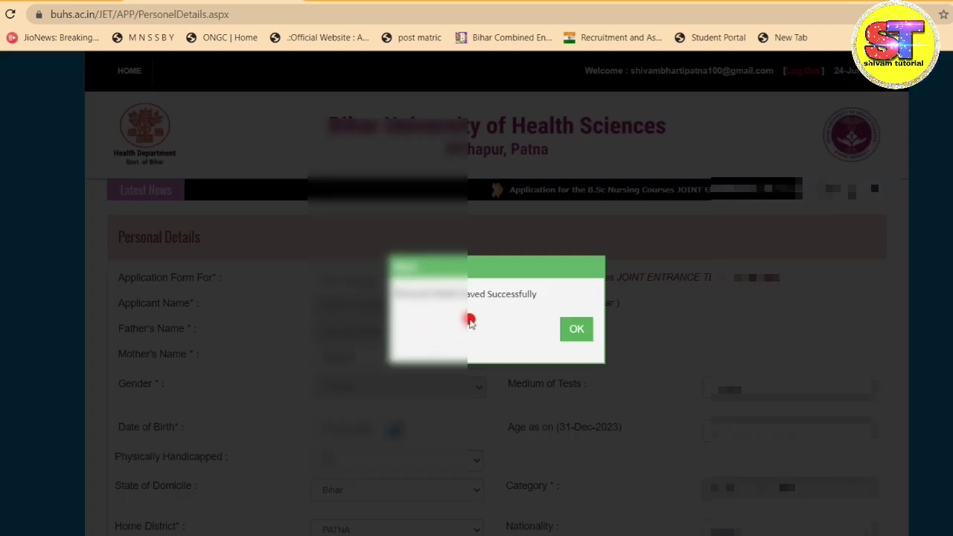
left_click(567, 334)
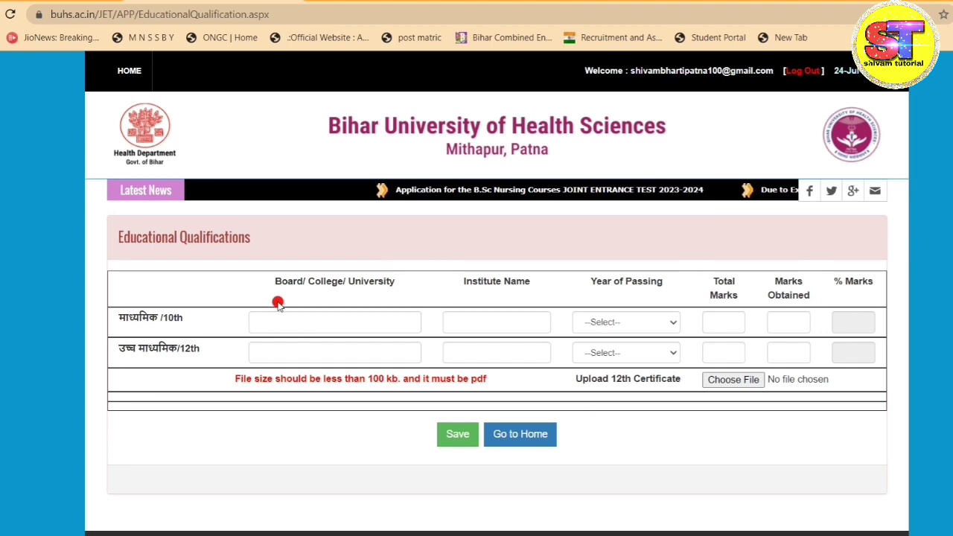
Step: Go through the board, institute name, year of passing, total marks and marks obtained fields for the 10th qualification
left_click(290, 322)
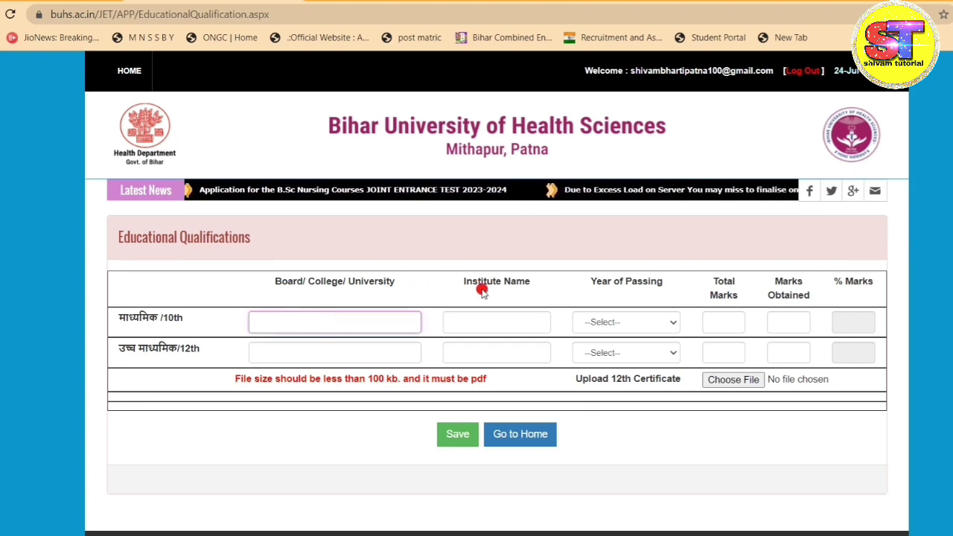
left_click(479, 321)
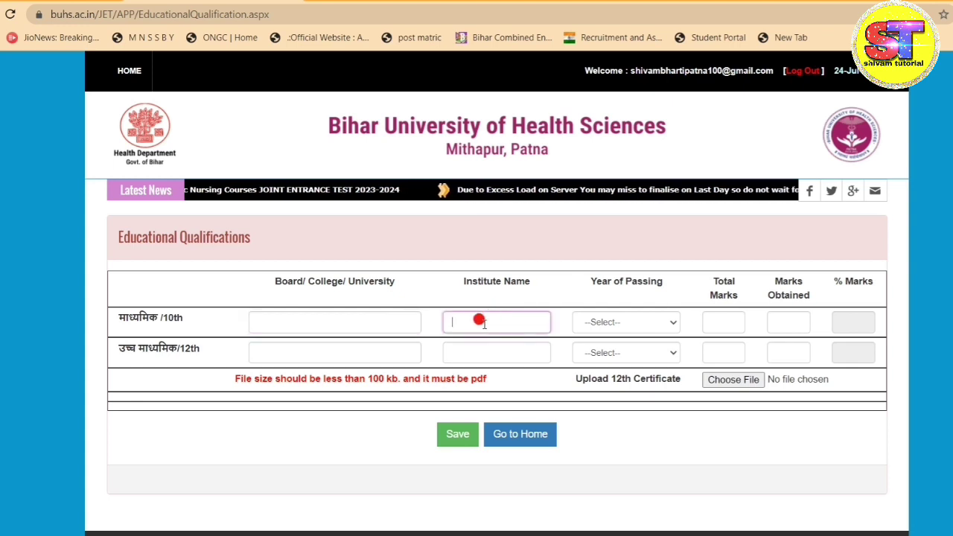
left_click(632, 322)
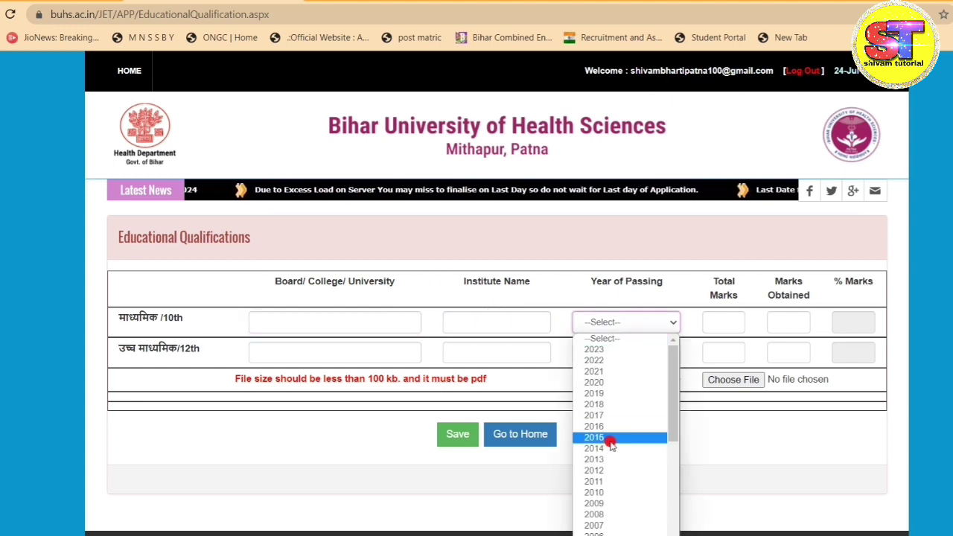
scroll(608, 401, "down", 5)
left_click(700, 432)
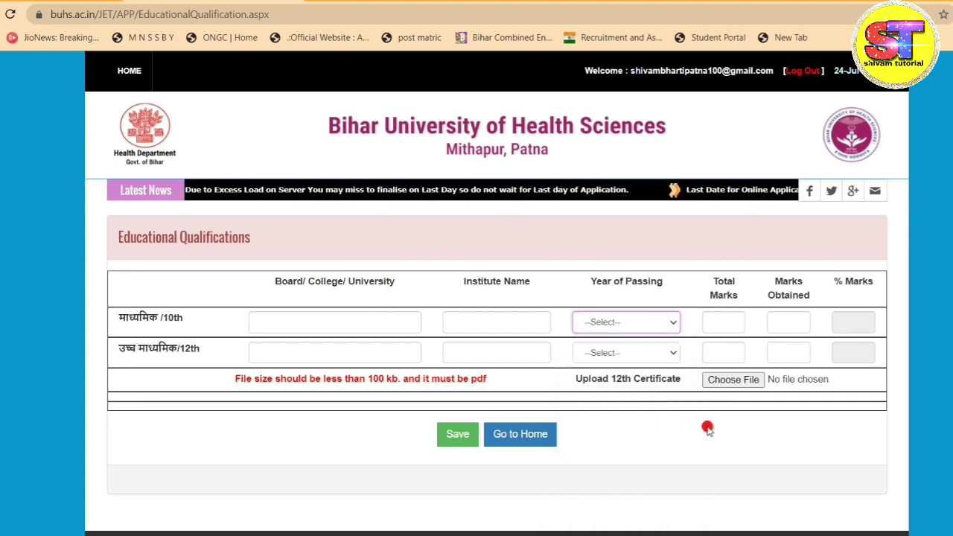
left_click(722, 321)
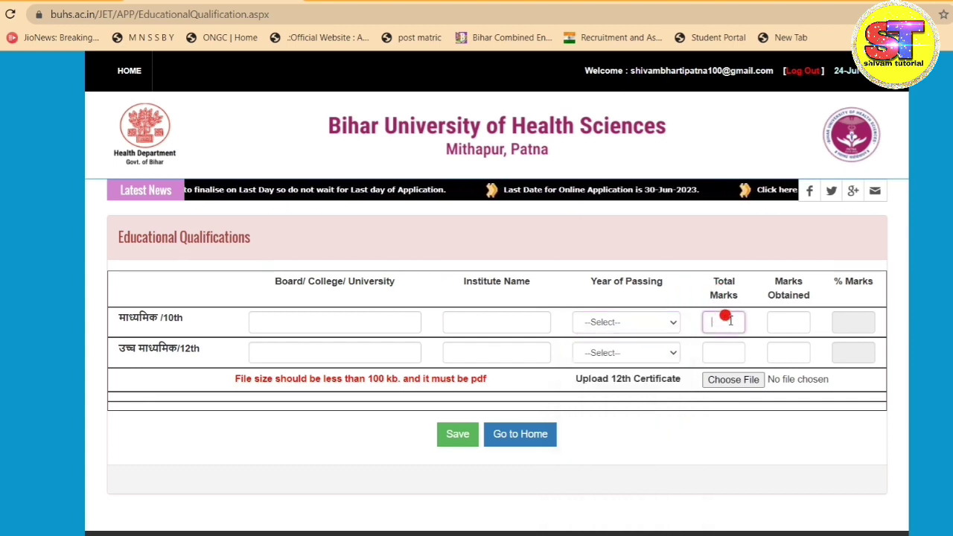
left_click(784, 322)
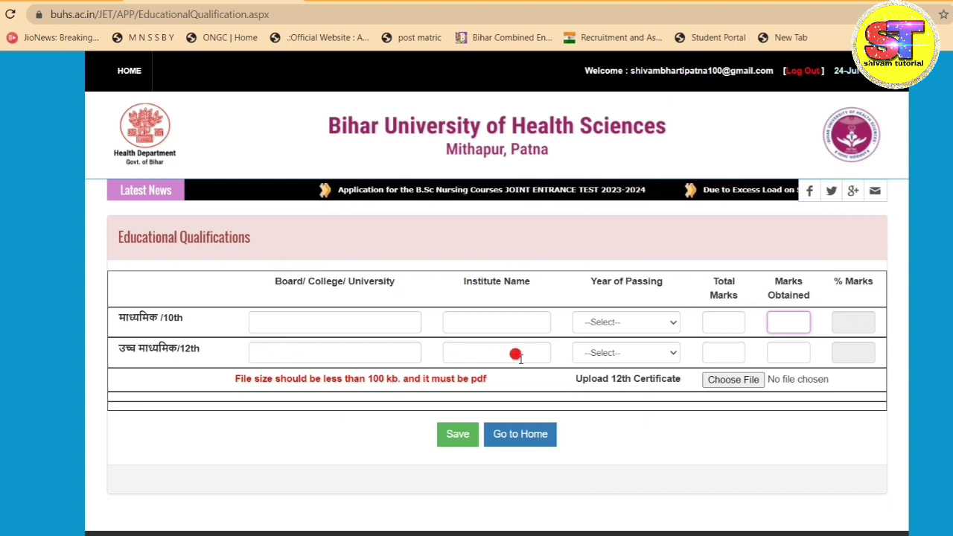
Step: Go through the 12th year of passing, total marks and certificate upload fields without choosing a file
left_click(621, 353)
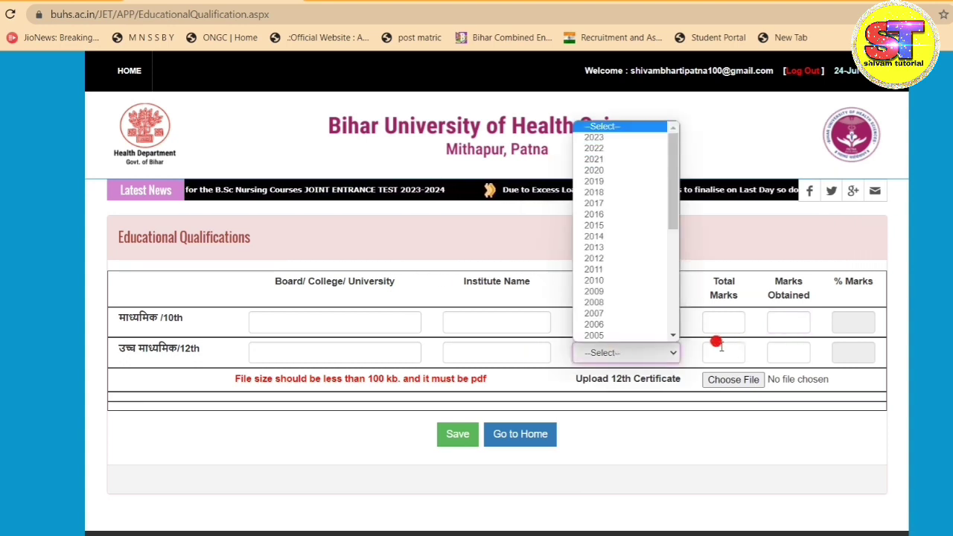
left_click(718, 345)
left_click(719, 347)
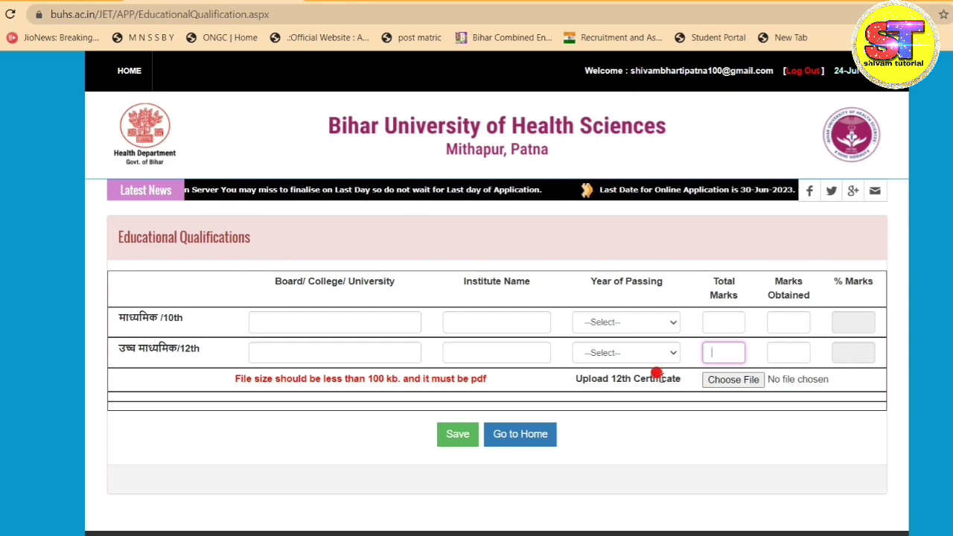
left_click(714, 380)
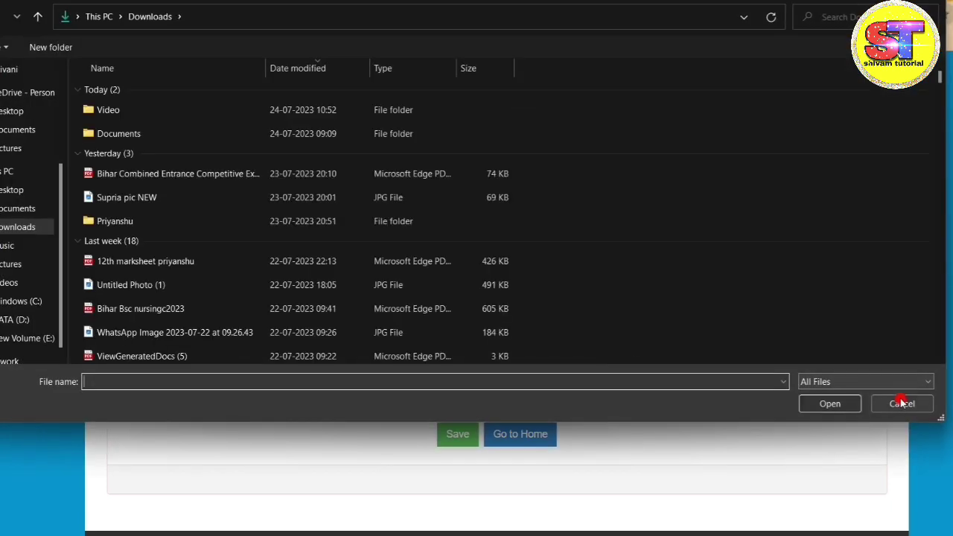
left_click(901, 401)
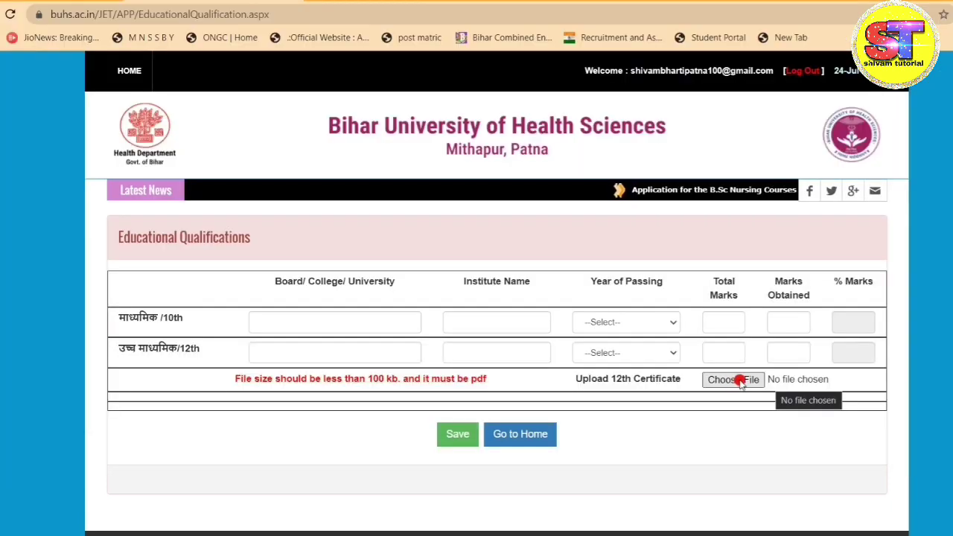
Step: Save the educational qualification details and continue to the photo and signature upload
left_click(454, 438)
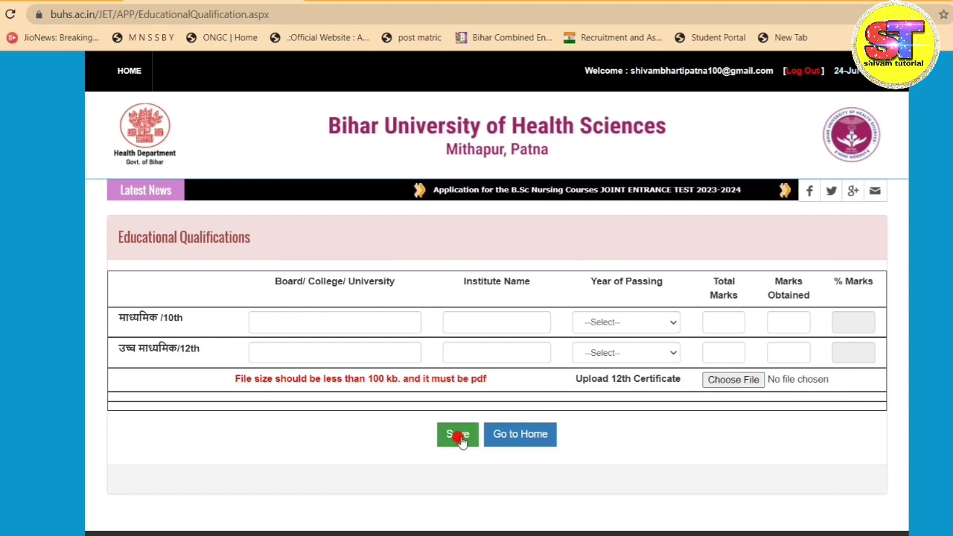
left_click(460, 438)
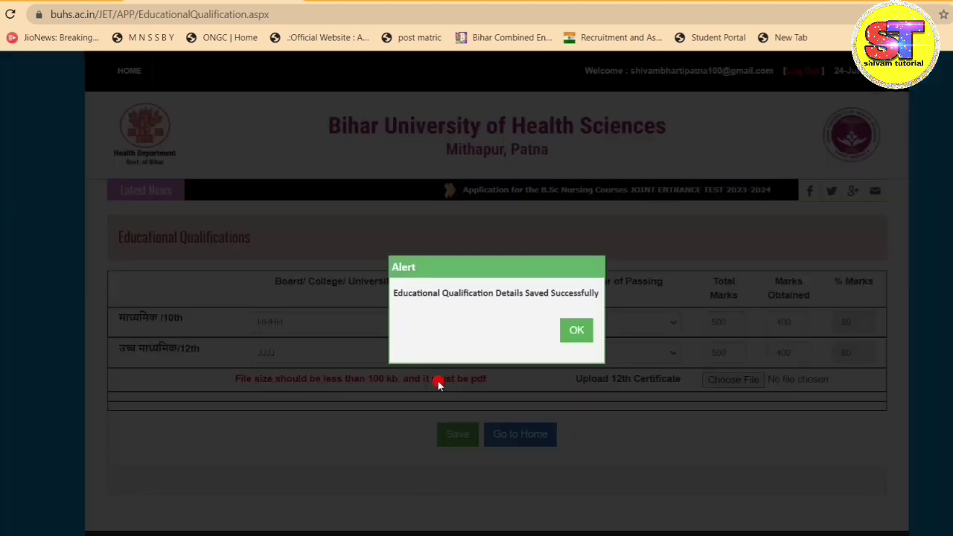
left_click(575, 332)
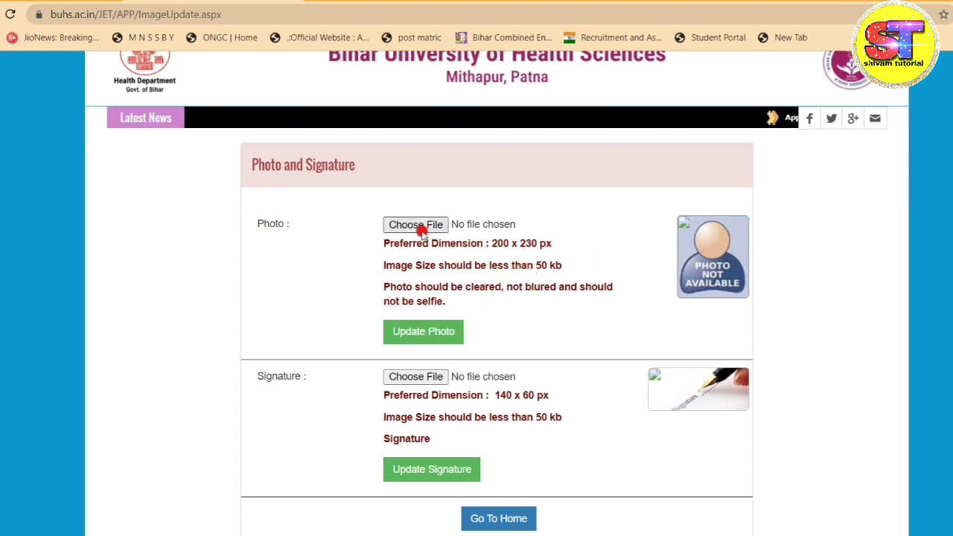
Step: Upload the applicant's photo and signature images in the Photo and Signature section
left_click(446, 226)
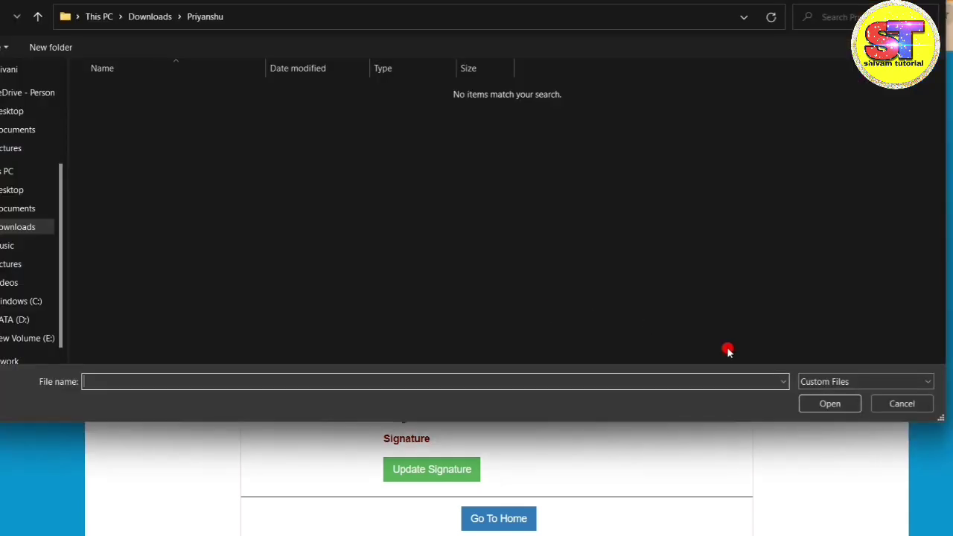
left_click(901, 409)
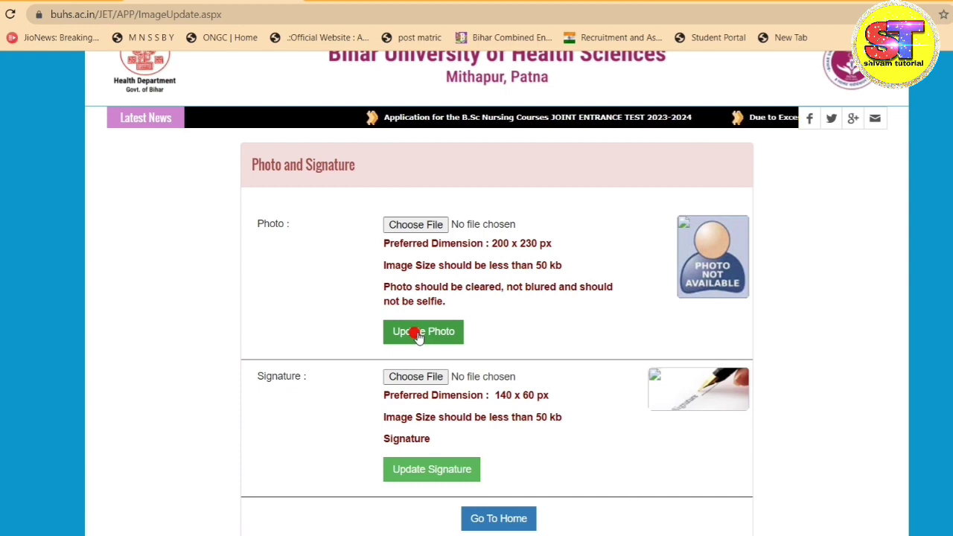
left_click(418, 335)
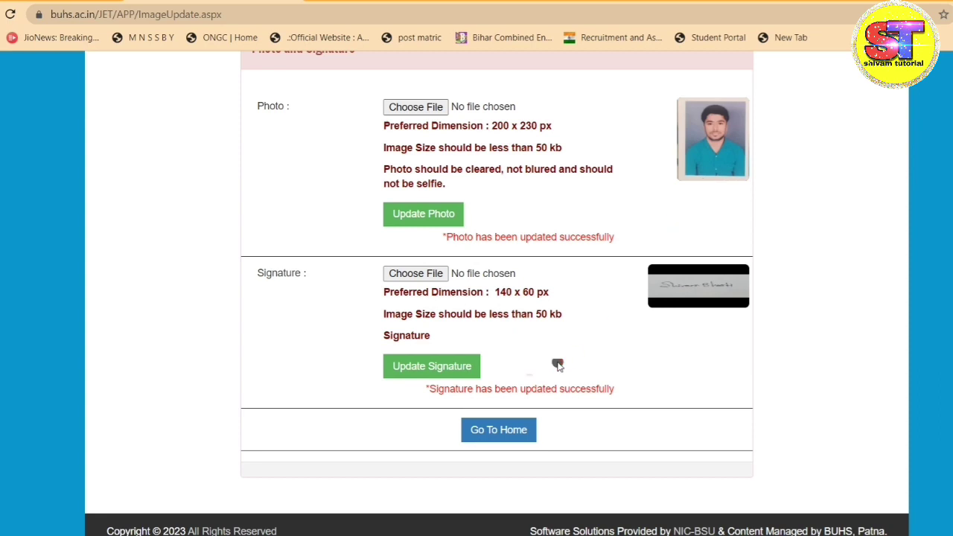
Step: Leave the photo and signature upload and return to the application's home page
left_click(499, 432)
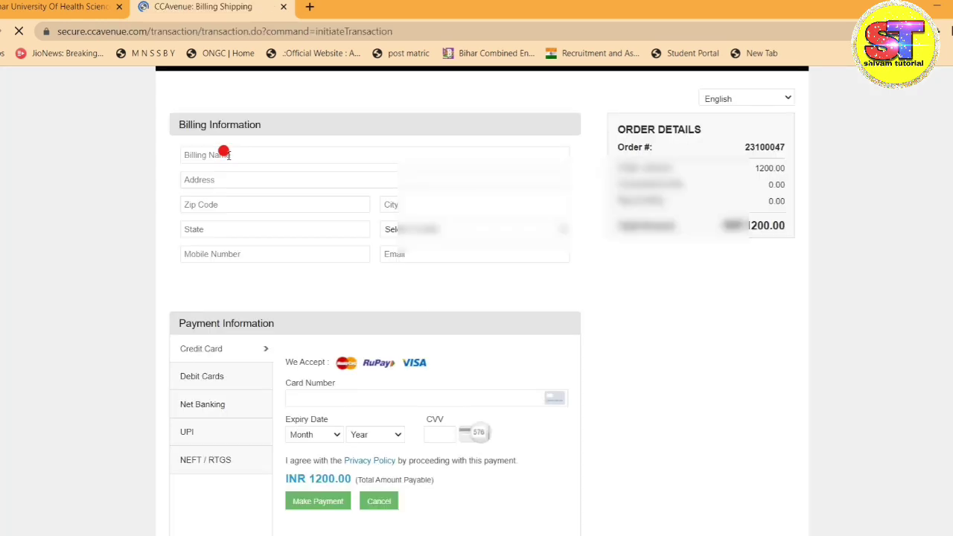
Step: Go through the empty billing fields from billing name to email on the fee payment page and examine the payment information section
left_click(224, 156)
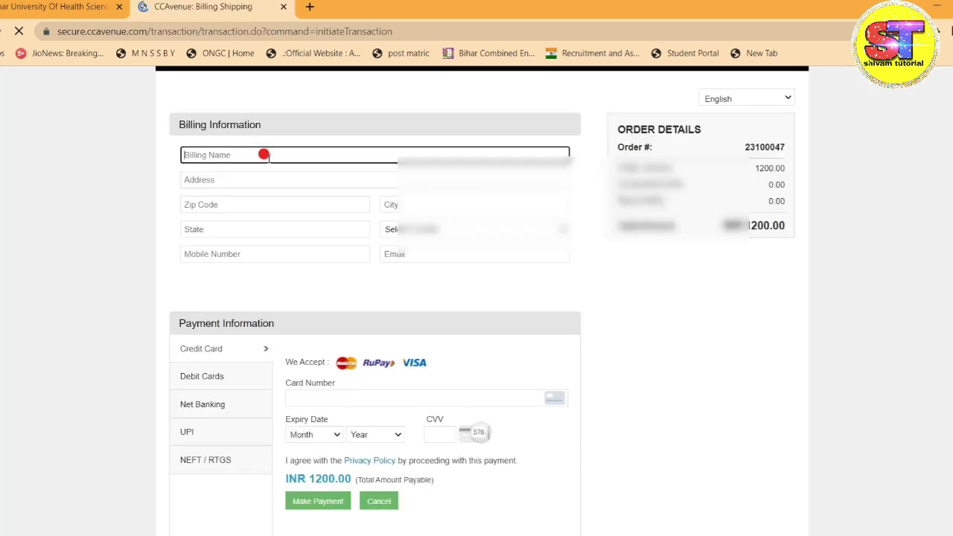
left_click(231, 181)
left_click(242, 205)
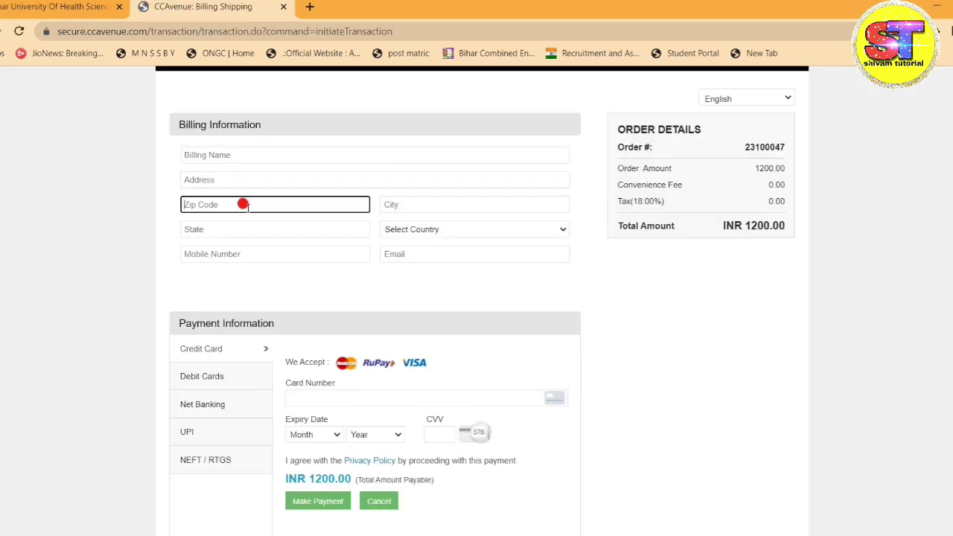
left_click(393, 202)
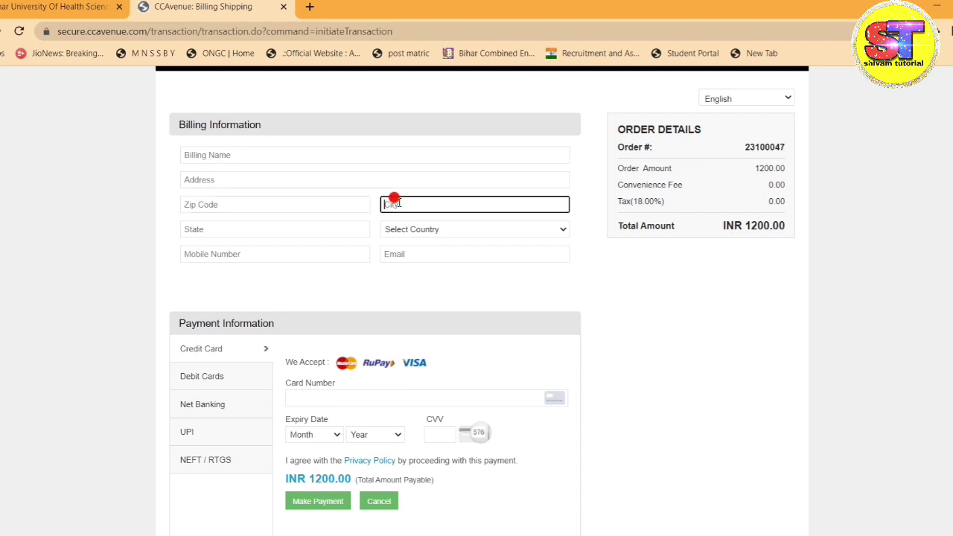
left_click(267, 229)
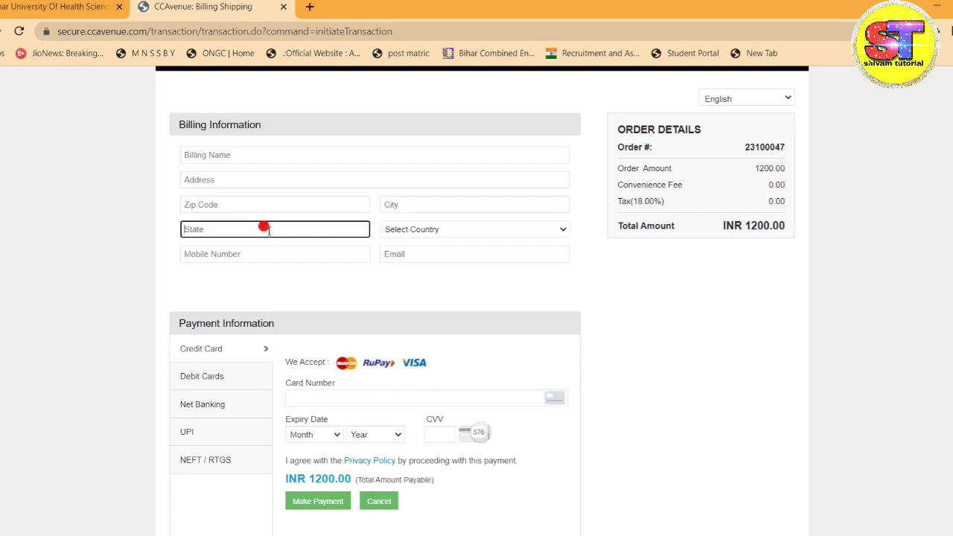
left_click(419, 231)
left_click(288, 277)
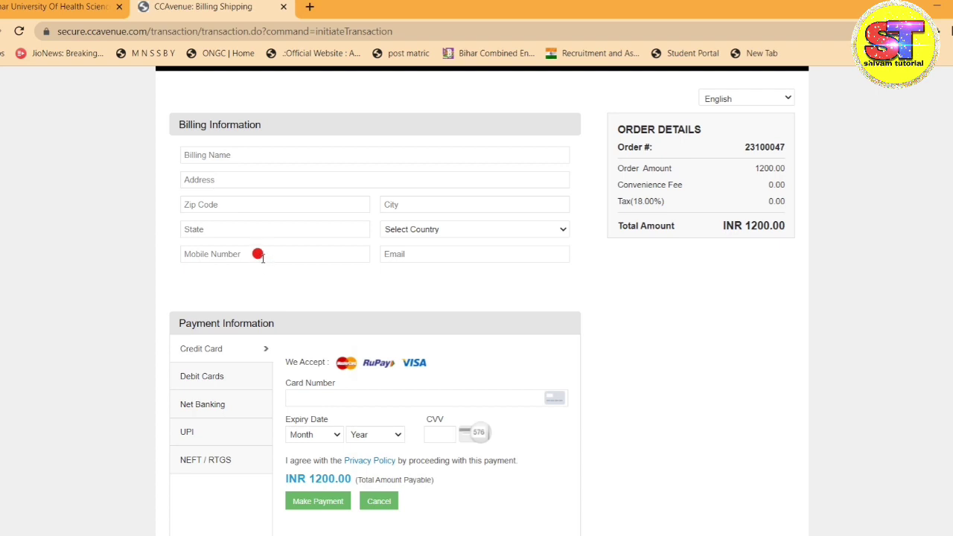
left_click(262, 256)
left_click(410, 254)
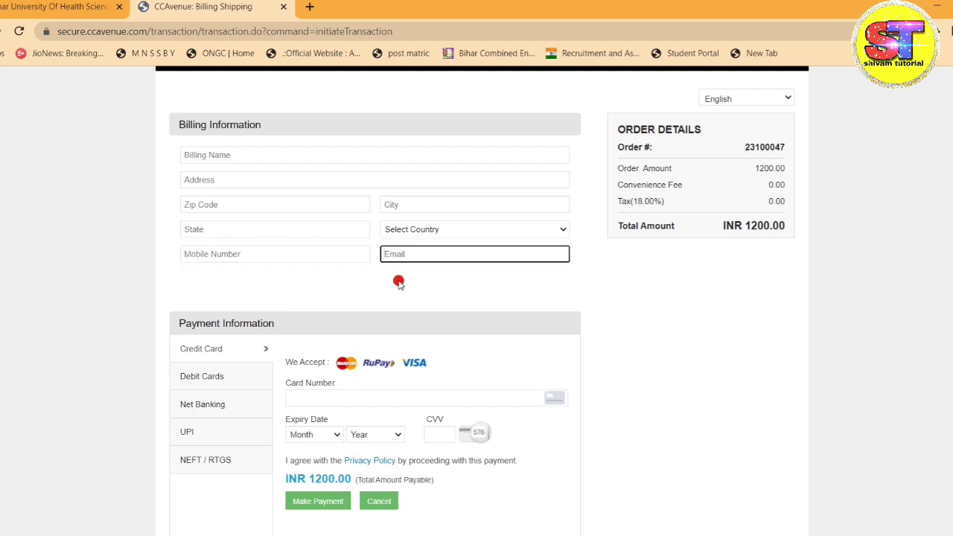
scroll(208, 311, "down", 2)
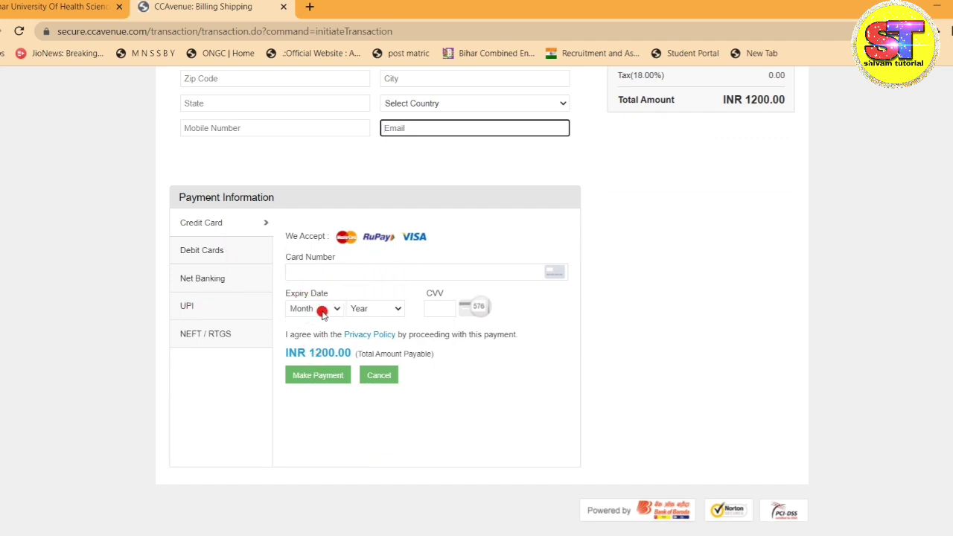
scroll(455, 328, "up", 3)
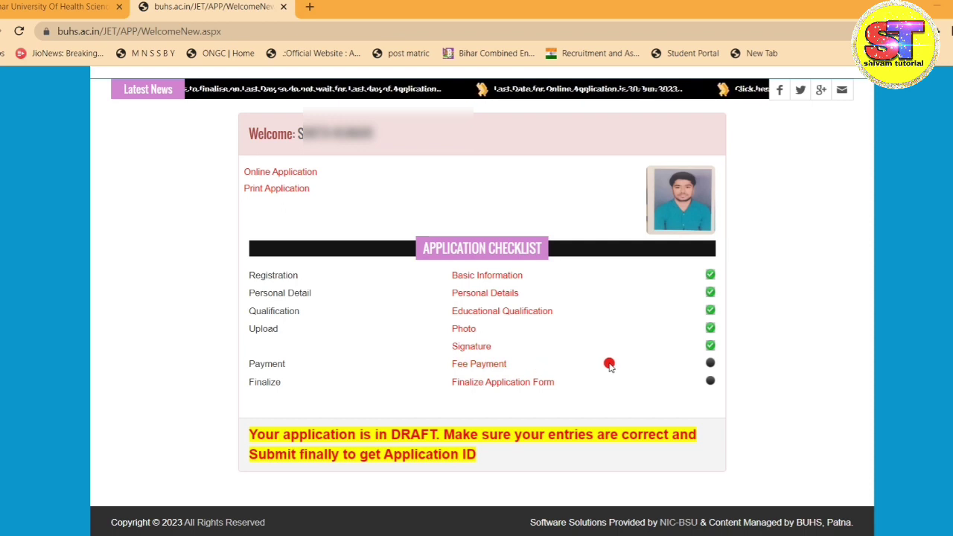
Step: Review the application checklist, from the Finalize Application Form entry back up to the basic information and personal details
left_click(513, 381)
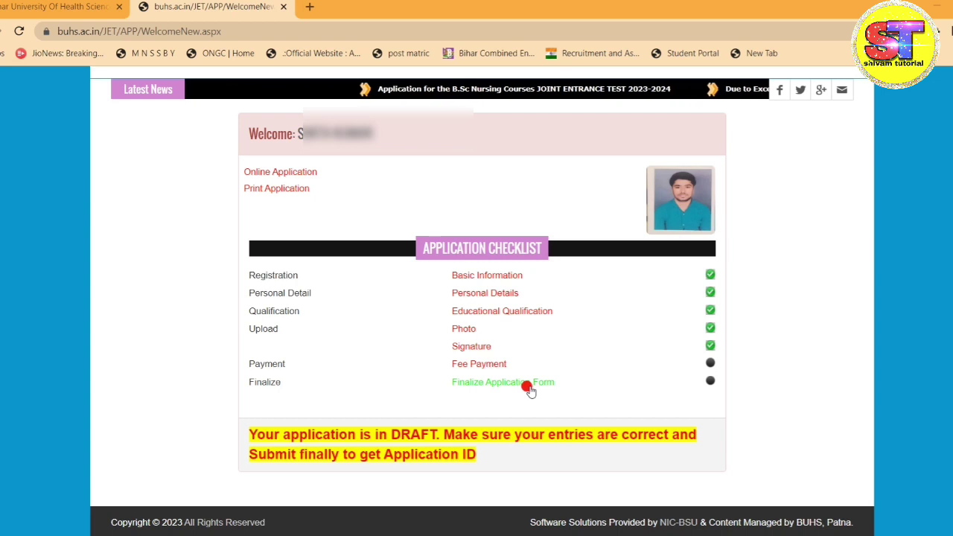
scroll(523, 390, "up", 2)
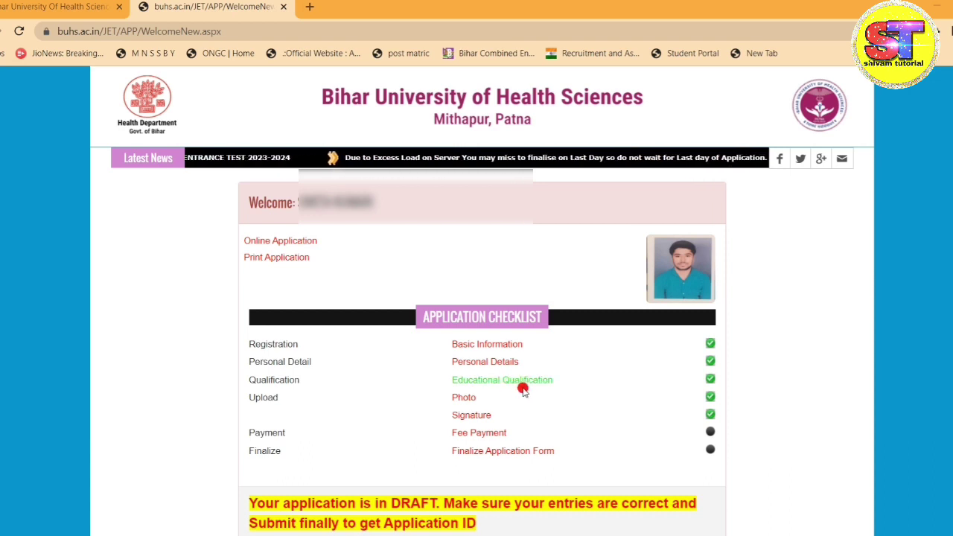
scroll(546, 393, "up", 1)
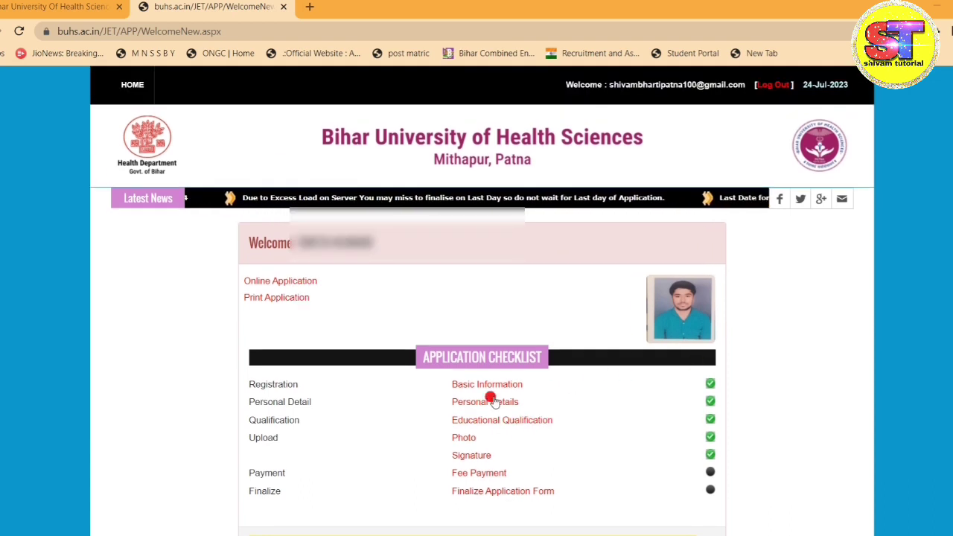